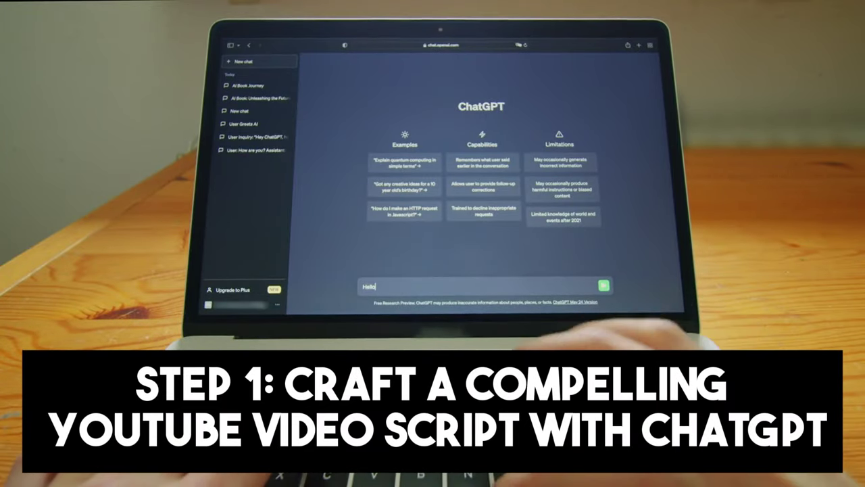
- Start typing a hello greeting in the ChatGPT message box
type("G")
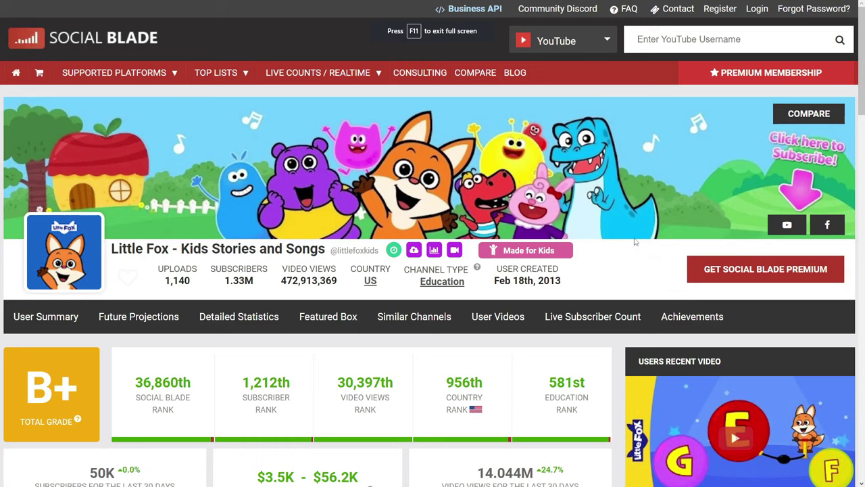
- Scroll the Little Fox Social Blade page down to its grade, ranks and 30-day statistics
scroll(615, 237, "down", 3)
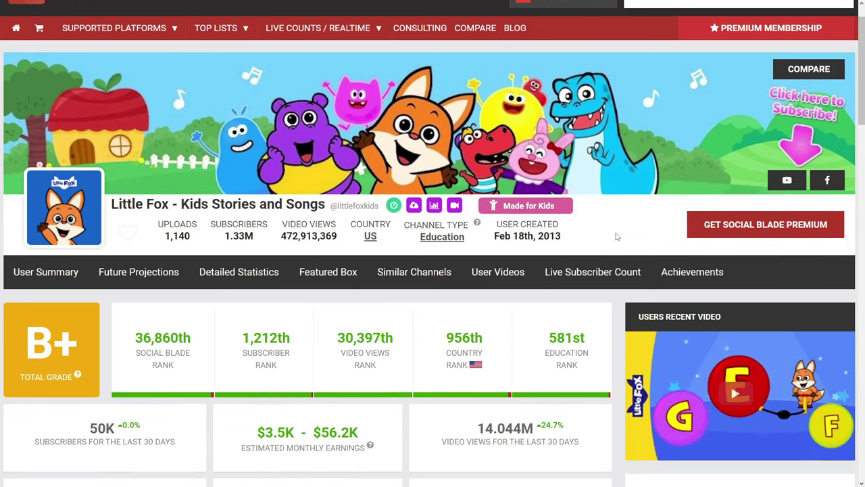
scroll(615, 236, "down", 1)
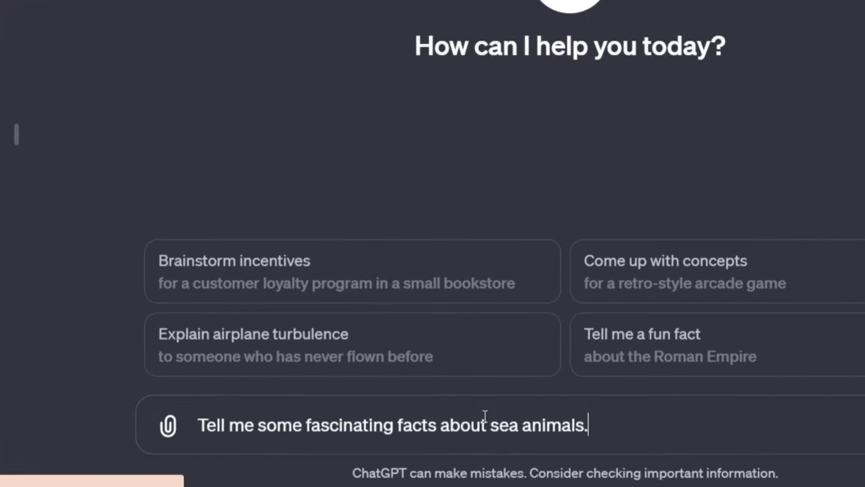
- Send the sea-animal facts prompt, ask 'What are the most mysterious sea creatures, and why?', then request 10 kids' video ideas
key("Return")
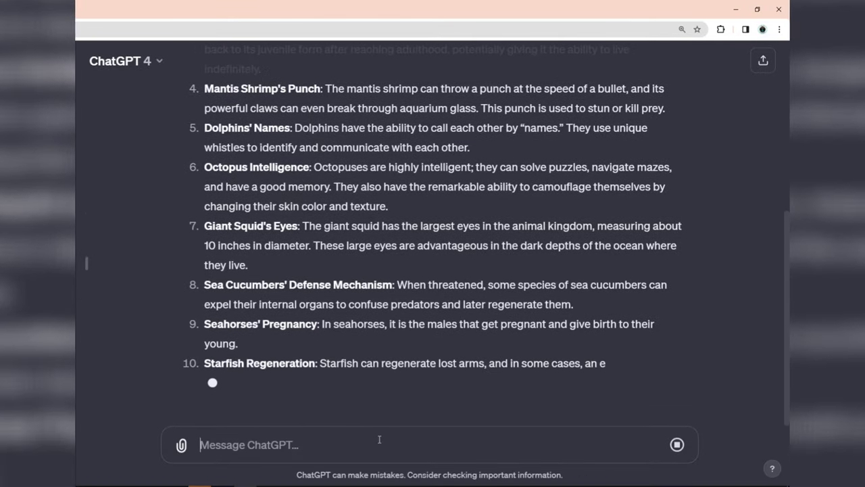
type("What are the most mysterious sea creatures, and why?")
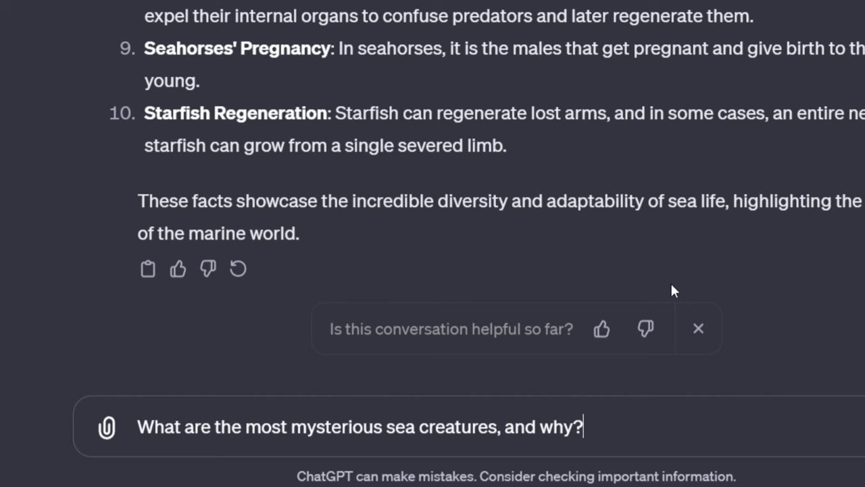
key("Return")
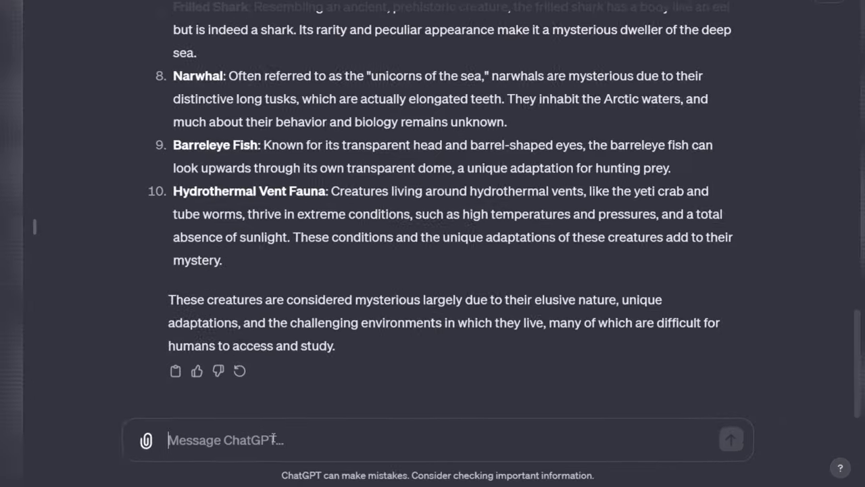
type("\"Give me a list of 10 compelling ideas for educational YouTube videos for kids about sea animals")
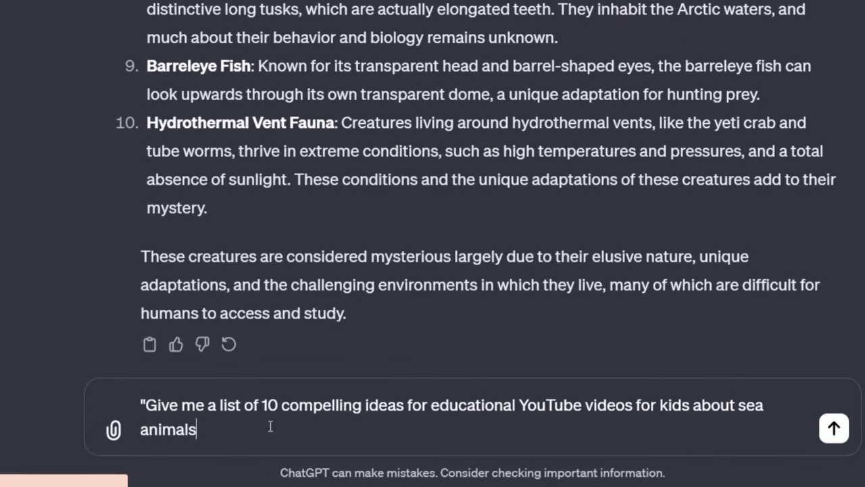
key("Return")
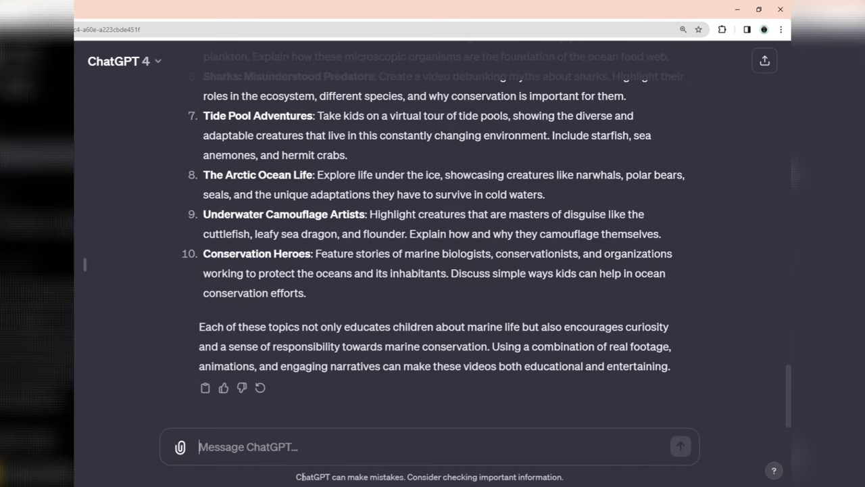
- Request a kids' video script on the Hydrothermal Vent Fauna idea, then hide the sidebar and exit full screen
type("Please write the script for an educational kids video about")
scroll(329, 300, "up", 15)
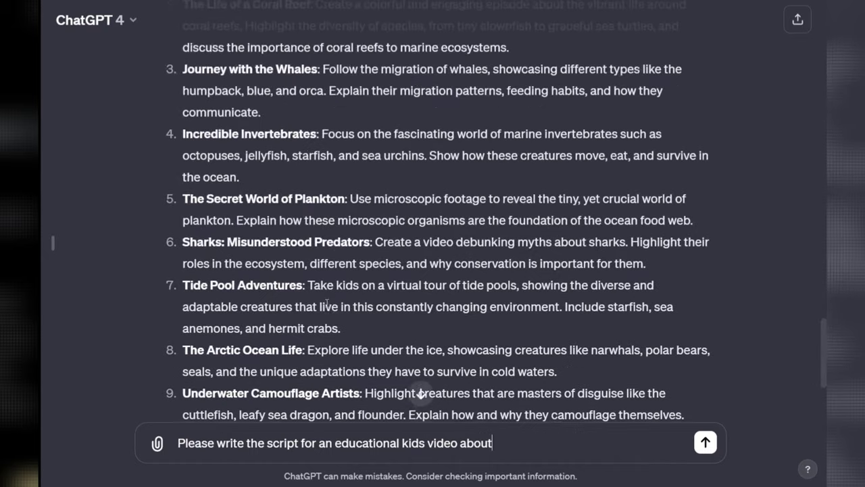
scroll(330, 298, "up", 15)
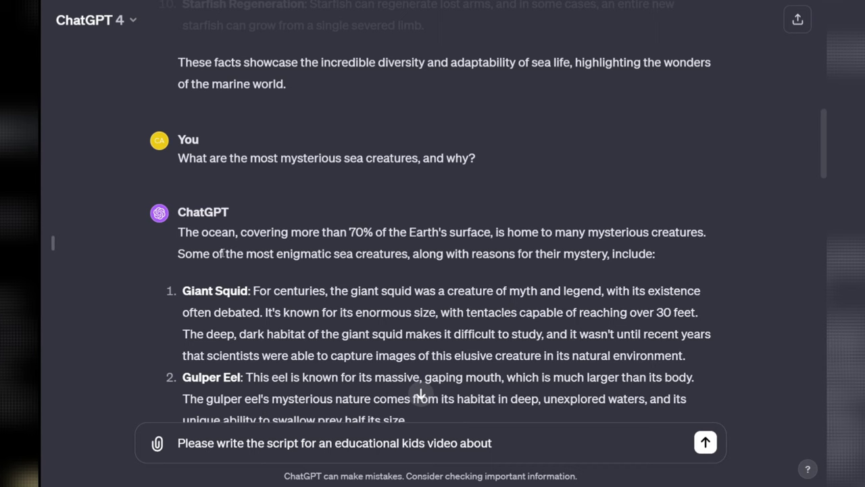
scroll(271, 238, "down", 10)
left_click_drag(189, 309, 466, 361)
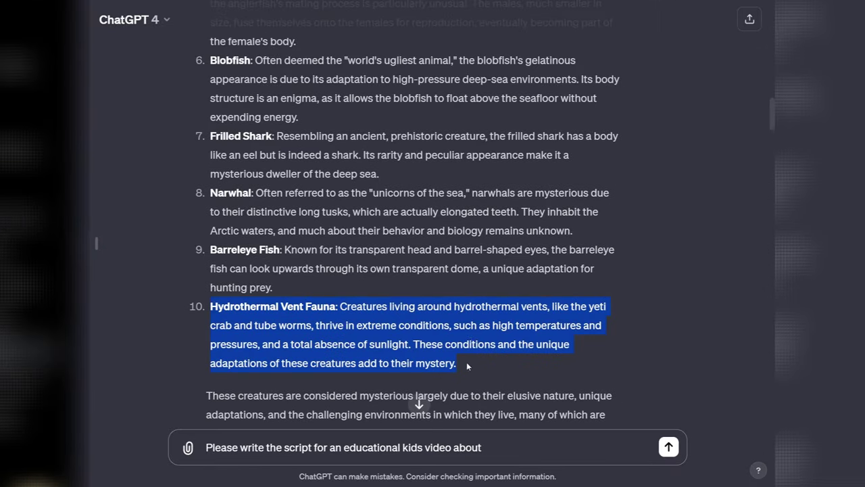
key("ctrl+c")
key("ctrl+v")
key("Return")
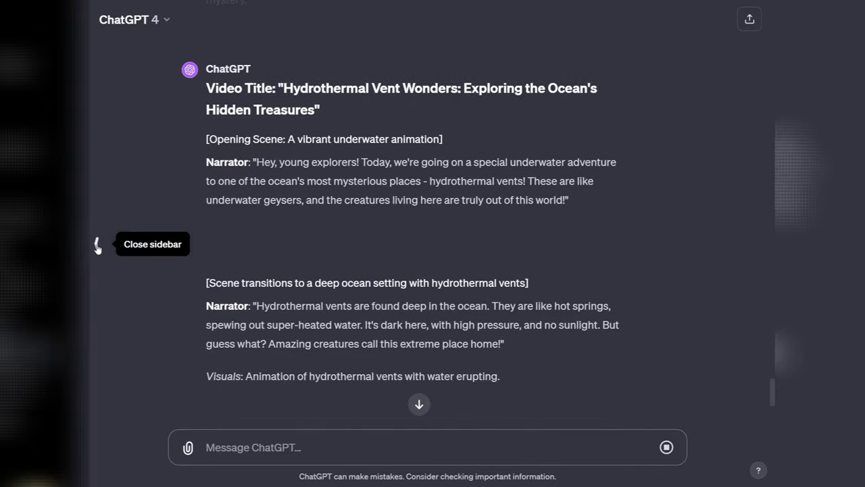
left_click(96, 245)
key("F11")
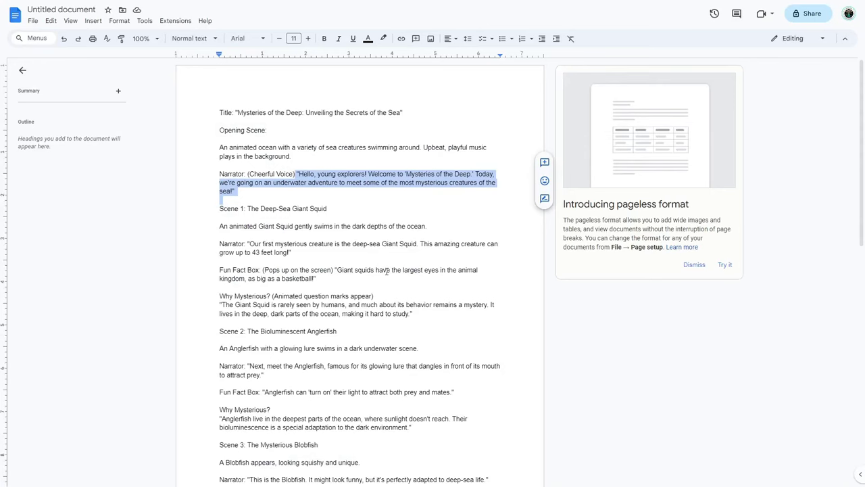
- Paste the narrator's 'Hello, young explorers!' opening line into the ElevenLabs text box
left_click(386, 270)
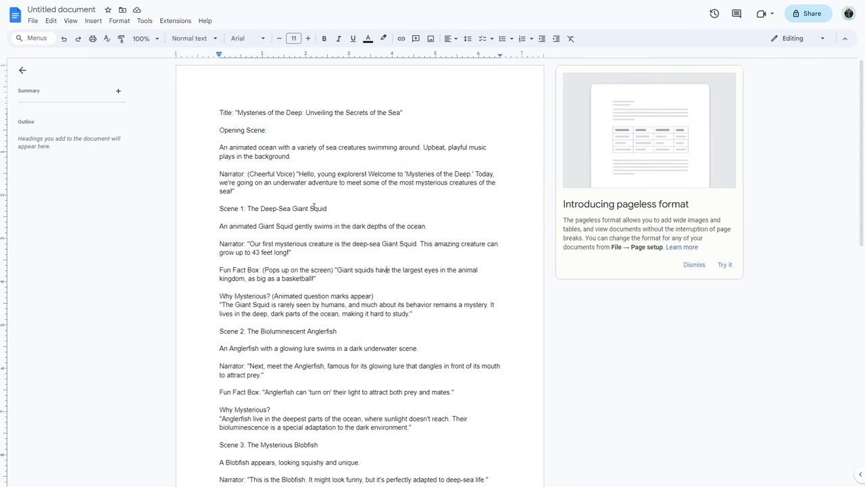
left_click_drag(297, 175, 363, 191)
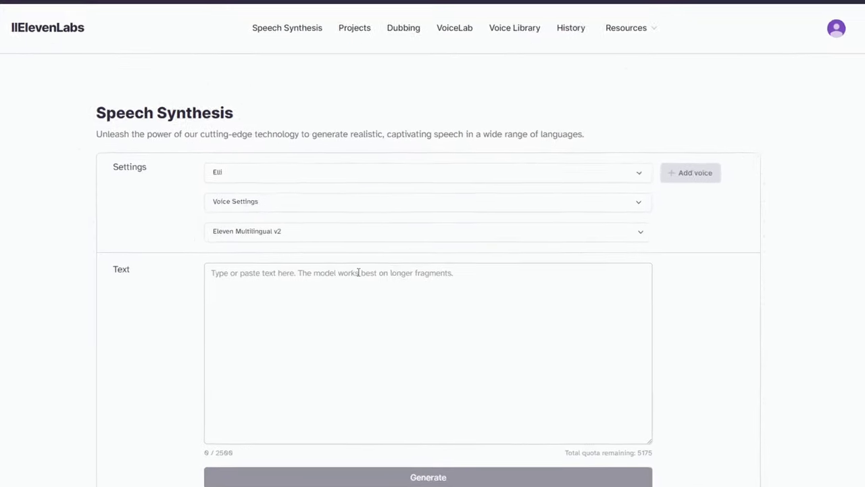
left_click(361, 273)
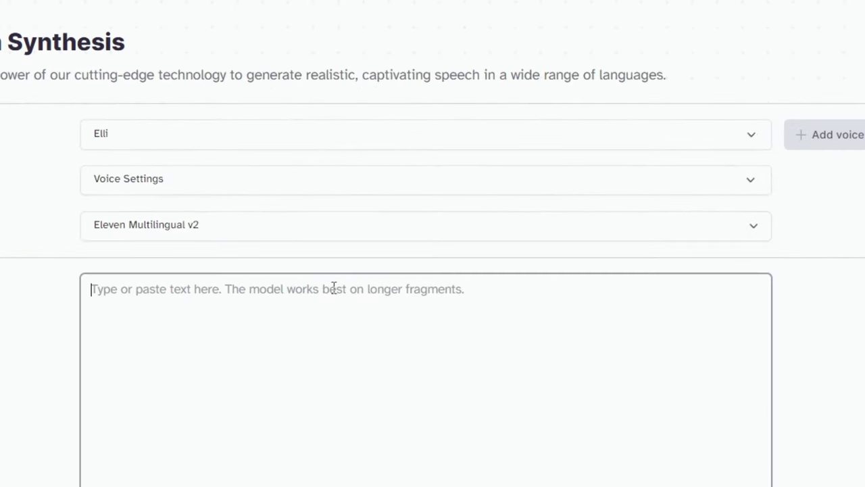
key("ctrl+v")
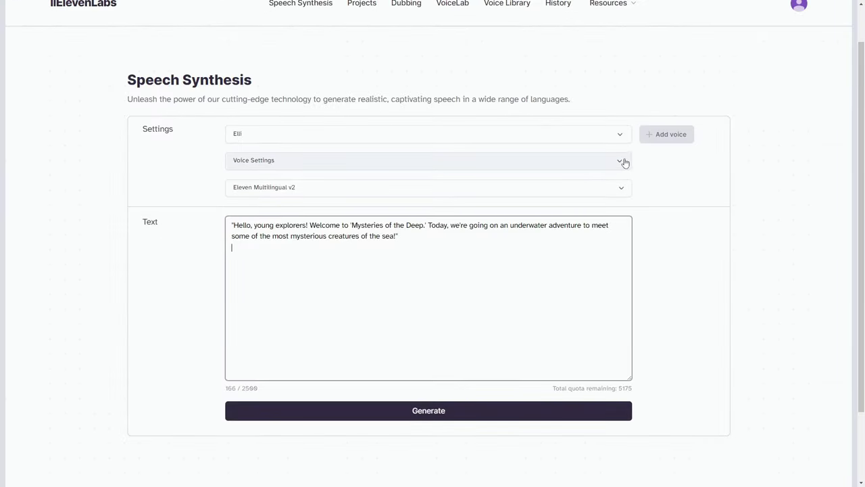
- Keep the Elli voice and review Voice Settings, leaving Stability at 30%
left_click(619, 137)
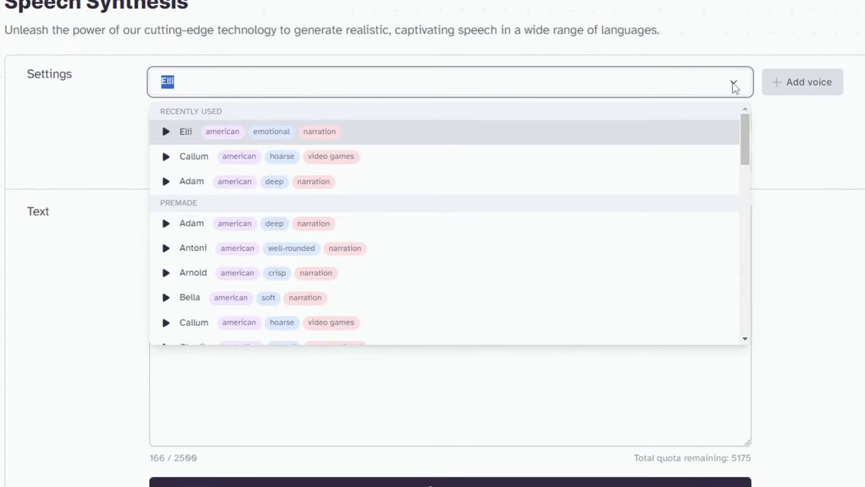
left_click(446, 131)
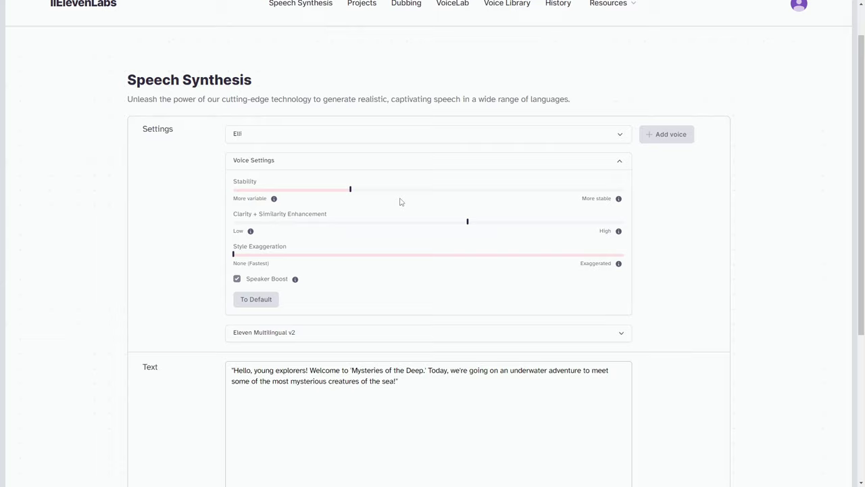
left_click(349, 193)
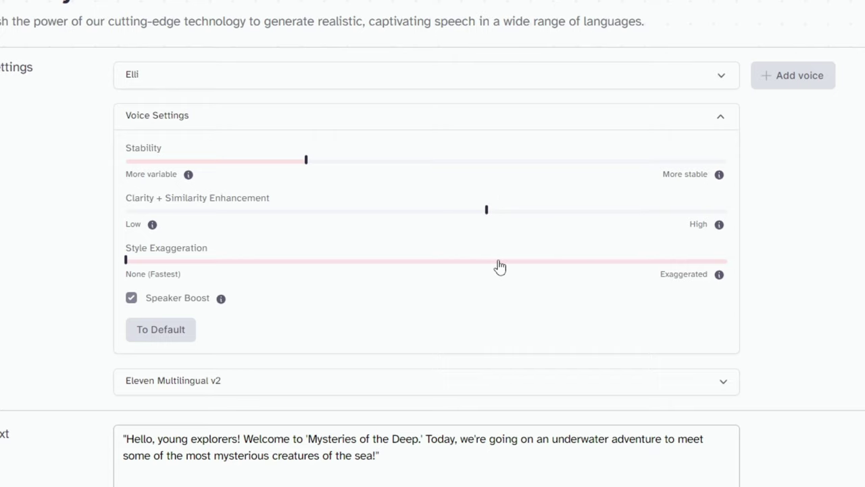
left_click(689, 121)
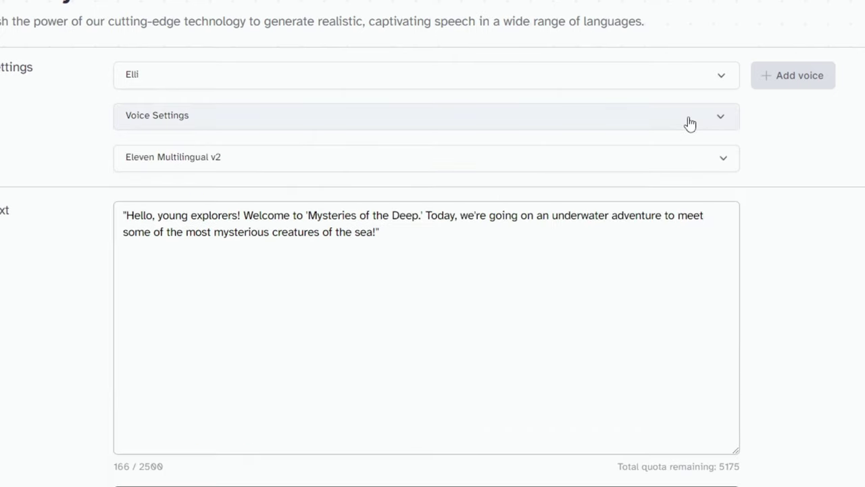
scroll(689, 125, "down", 2)
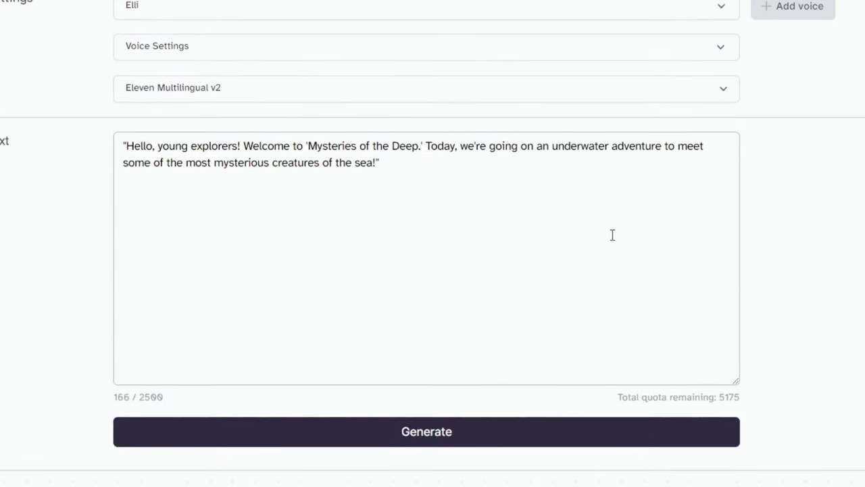
- Generate the intro voiceover from the narrator line and download the audio
left_click(446, 425)
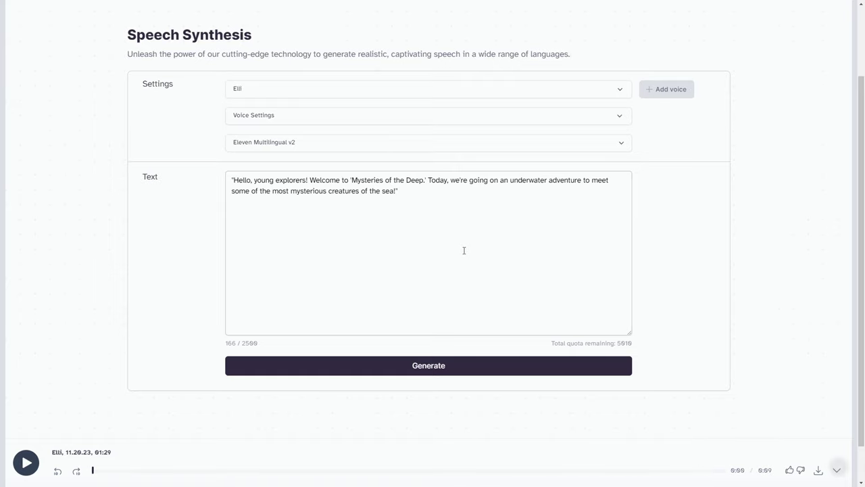
left_click(818, 473)
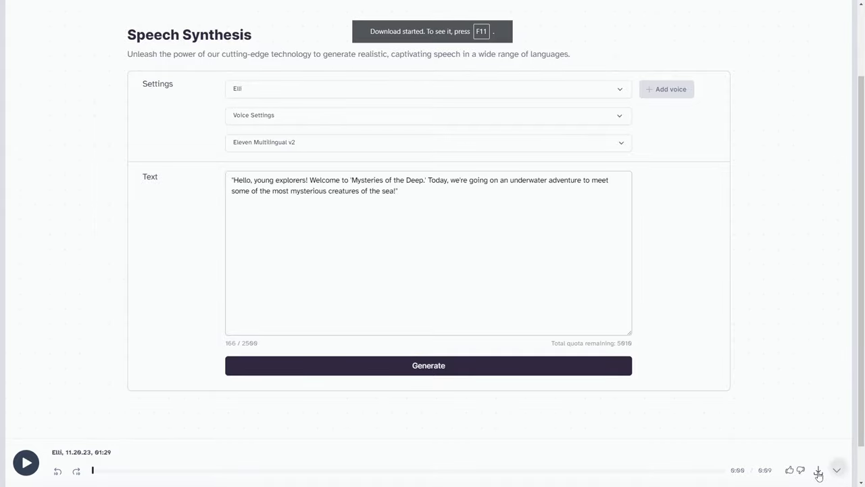
key("F11")
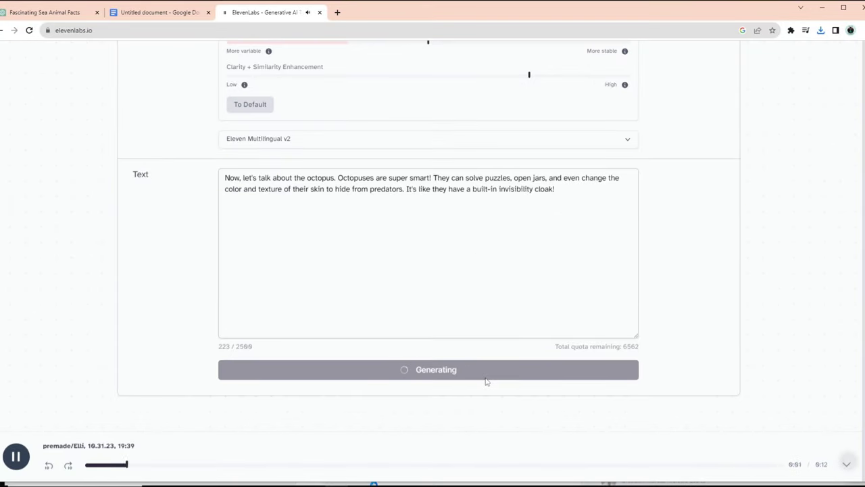
- Replace the narration text with the script's jellyfish paragraph and generate its speech
key("ctrl+shift+Tab")
scroll(333, 204, "down", 1)
left_click_drag(279, 185, 343, 203)
key("ctrl+c")
key("ctrl+Tab")
left_click(378, 237)
key("ctrl+a")
key("ctrl+v")
left_click(528, 362)
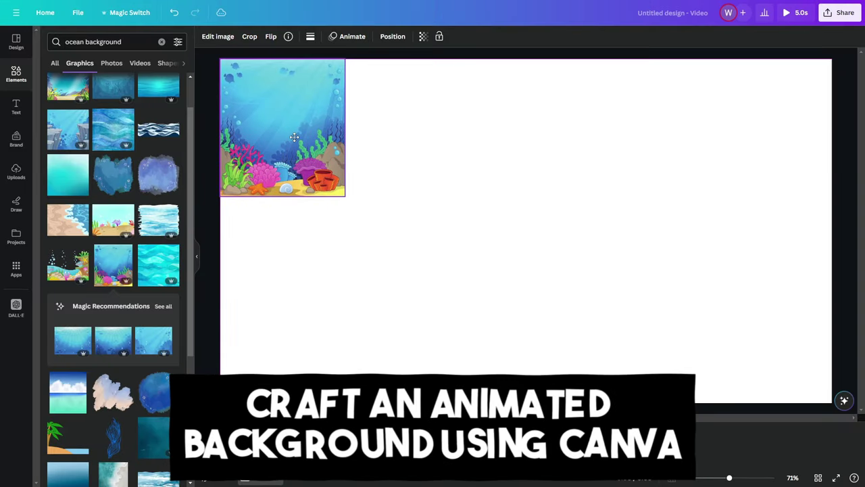
- Enlarge the ocean graphic to full page height and crop it to a 16:9 shape
left_click_drag(345, 204, 668, 274)
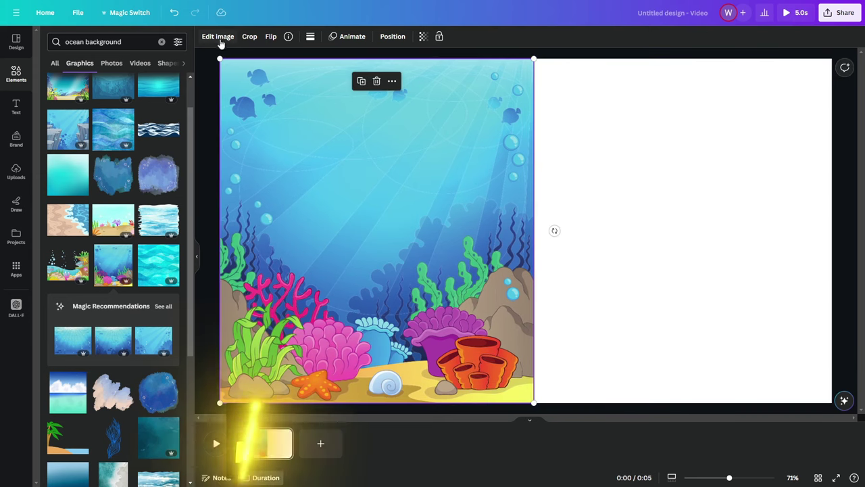
left_click(249, 36)
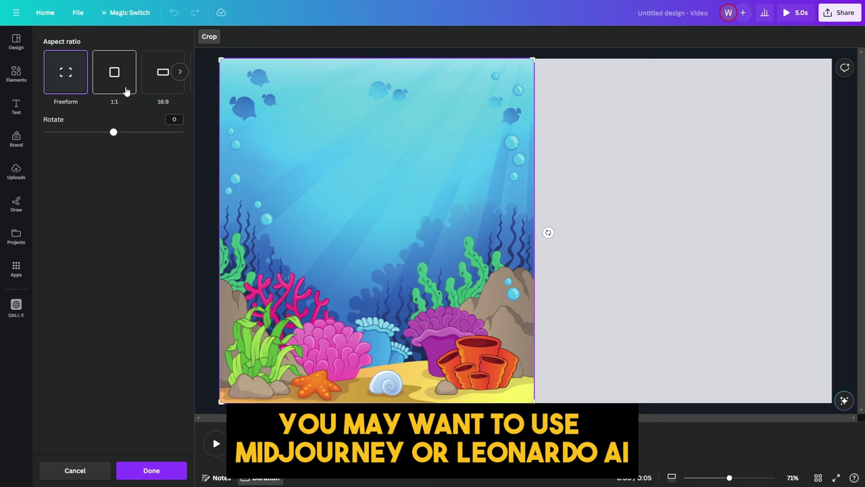
left_click(162, 84)
- Reposition the reef image inside the 16:9 crop and paste the clownfish scene prompt into DALL·E
left_click_drag(451, 239, 451, 200)
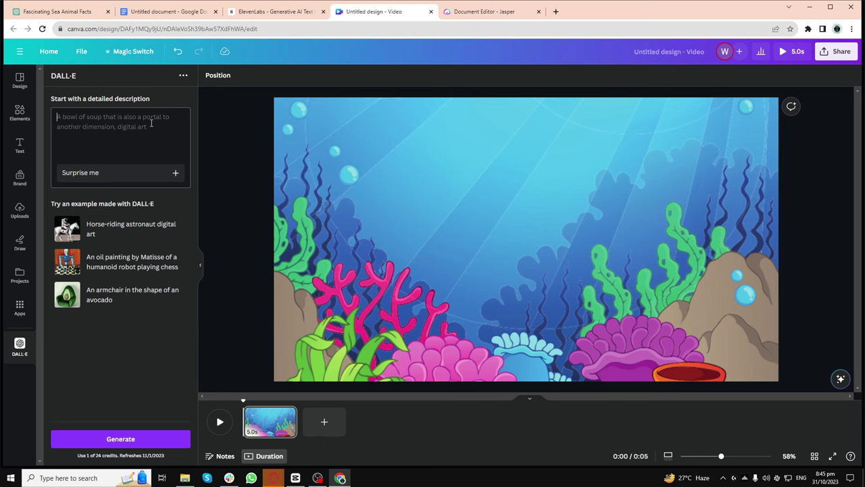
key("ctrl+v")
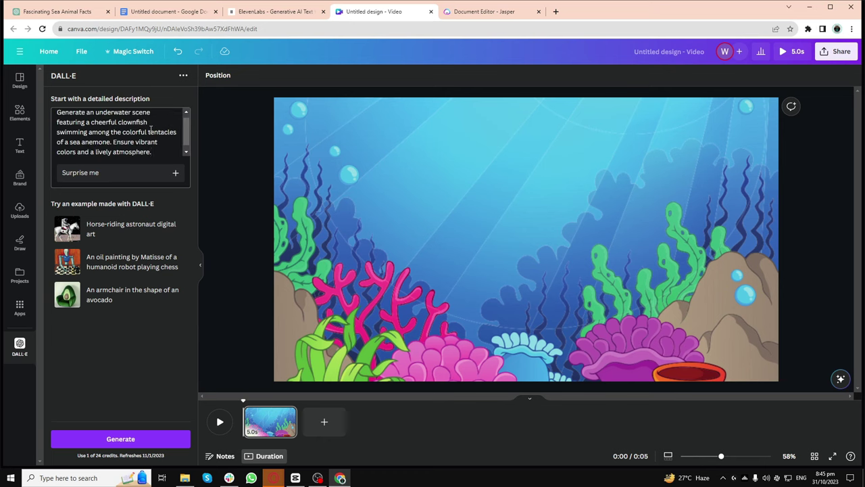
scroll(150, 130, "up", 1)
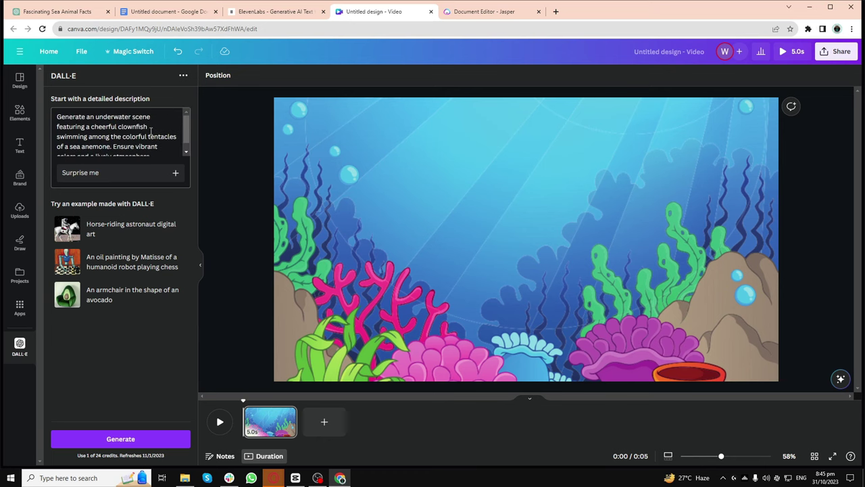
- Select the clownfish-and-sea-anemone prompt text in ChatGPT's list of background prompts
left_click(161, 439)
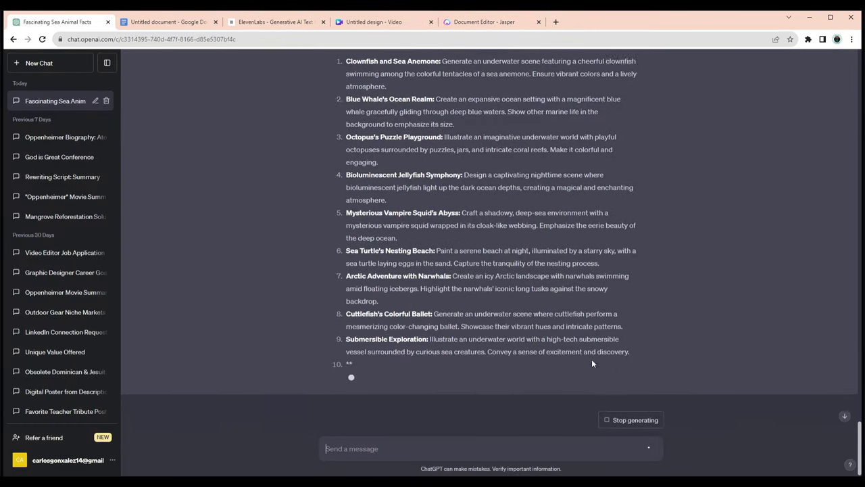
scroll(591, 363, "up", 2)
scroll(720, 351, "down", 3)
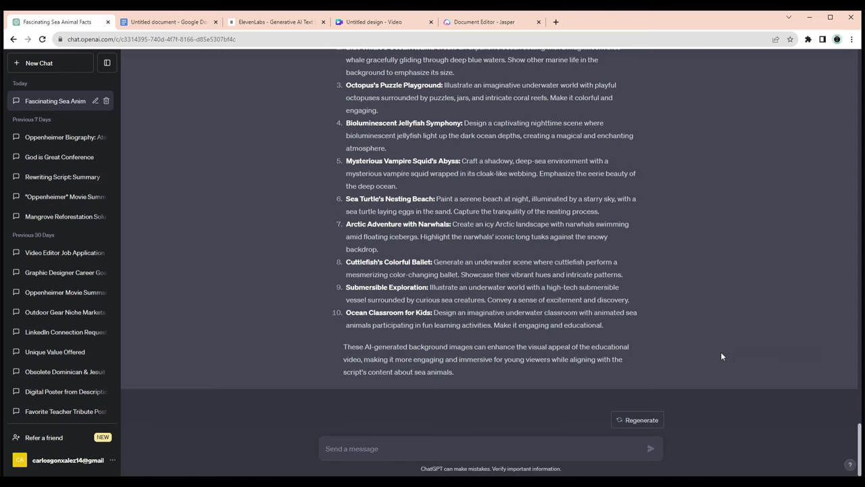
scroll(616, 259, "up", 3)
left_click_drag(445, 146, 473, 155)
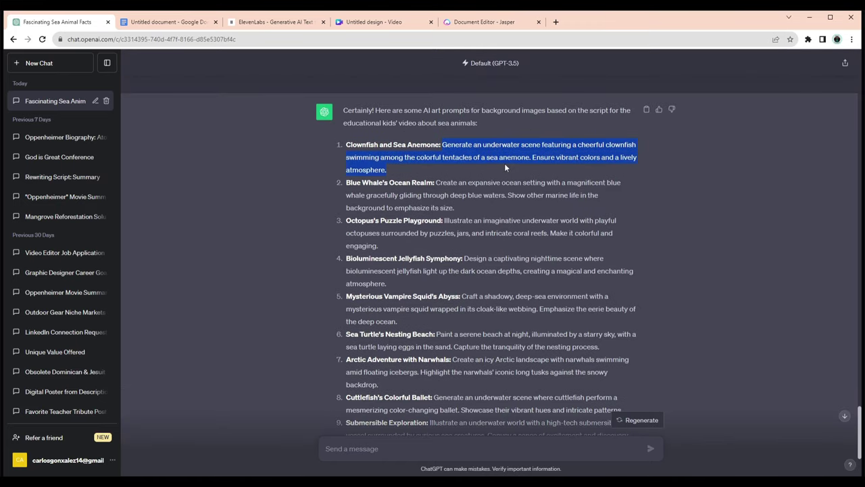
- Paste the clownfish prompt into DALL·E, generate two images and add one to the design
left_click(388, 23)
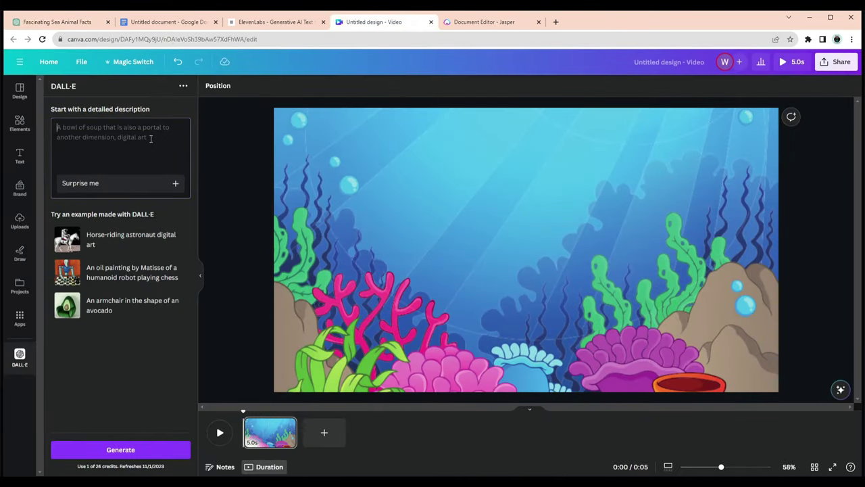
key("ctrl+v")
left_click(157, 449)
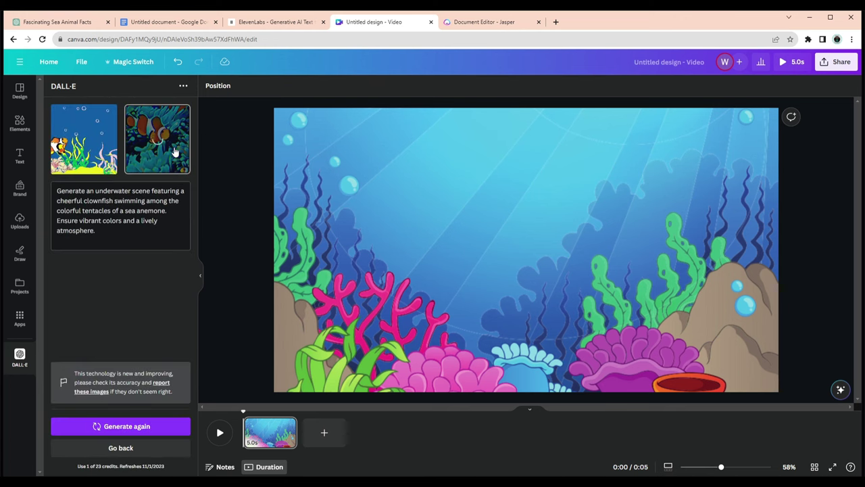
left_click(174, 152)
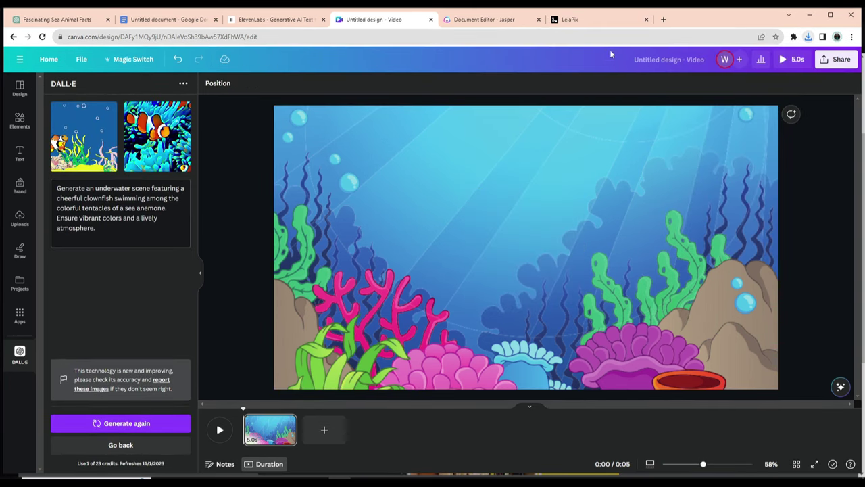
- Upload the 'Untitled design' image to LeiaPix and preview its depth animation full screen
left_click(594, 19)
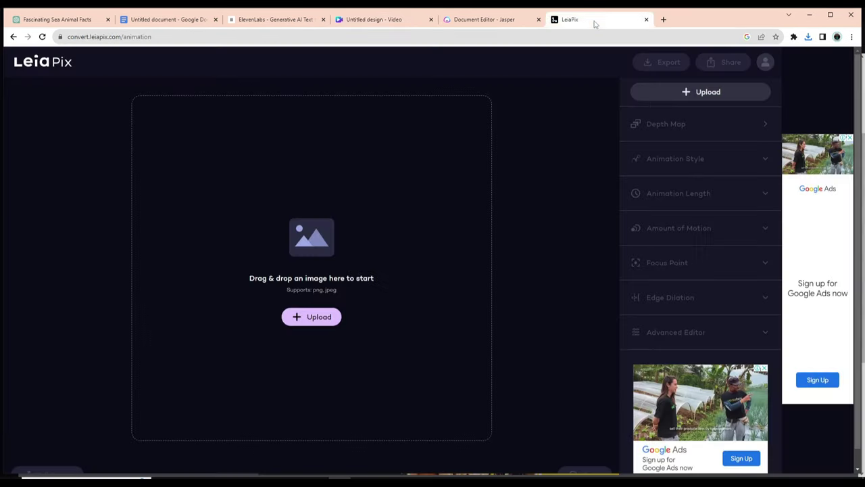
left_click(311, 316)
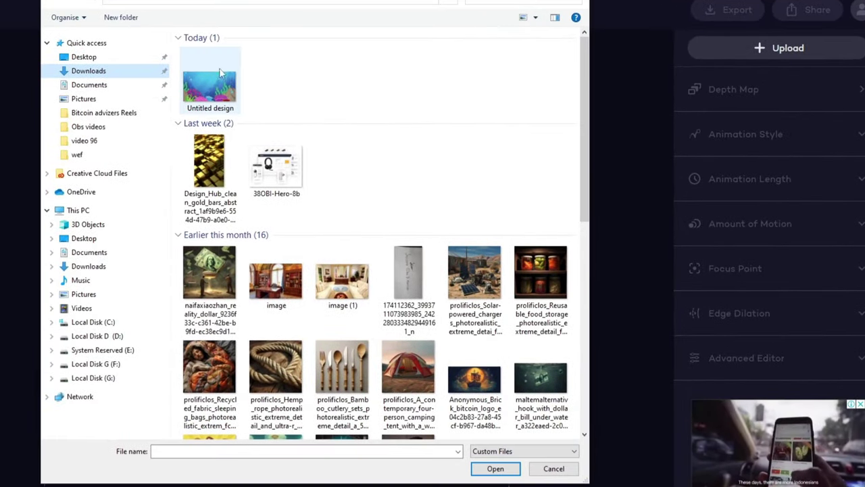
double_click(213, 75)
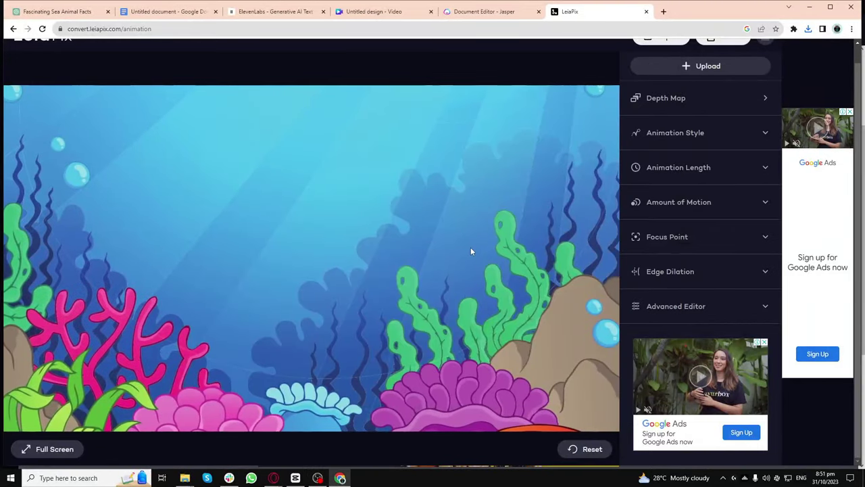
scroll(471, 249, "up", 1)
scroll(471, 249, "down", 1)
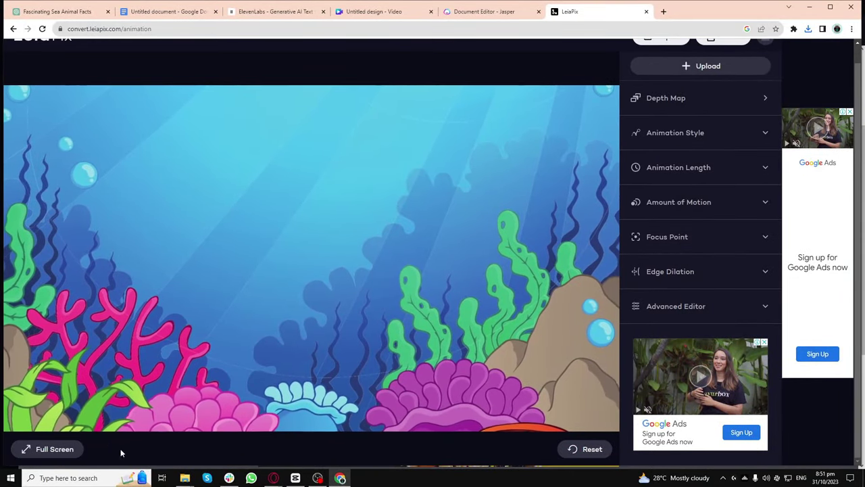
left_click(45, 449)
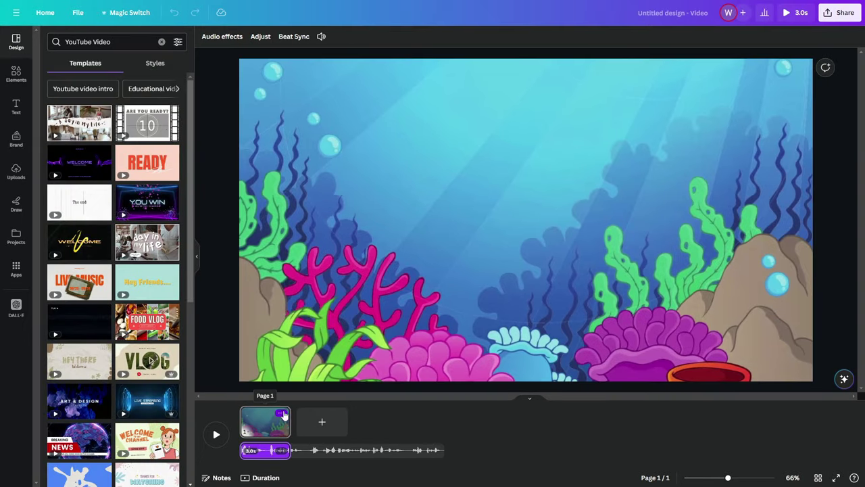
- Lower the underwater clip's playback speed so it runs longer
left_click(270, 419)
left_click(214, 36)
left_click_drag(101, 72, 38, 72)
left_click(196, 256)
left_click(216, 36)
- Add a second page with the uploaded underwater video, resized to fill it
left_click(322, 421)
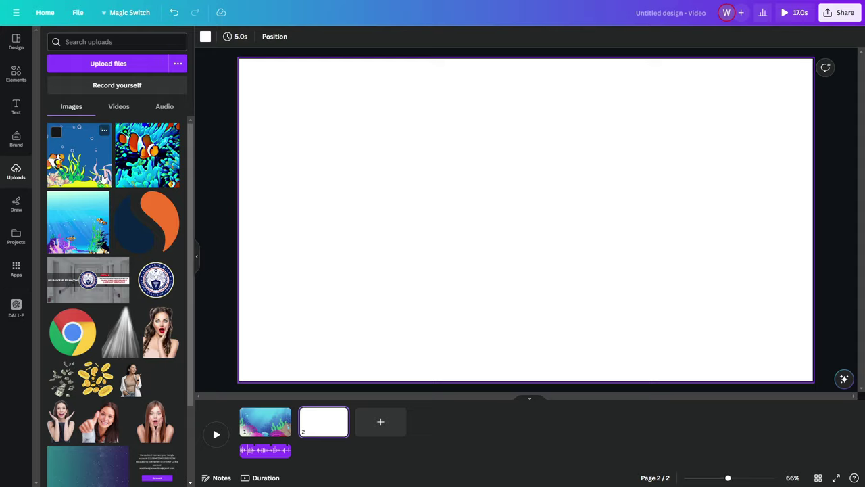
left_click(119, 106)
left_click(95, 148)
left_click_drag(526, 218, 469, 189)
left_click_drag(699, 321, 811, 381)
- Align the voiceover to the timeline start, check playback, and delete the extra 3-second page
left_click(265, 450)
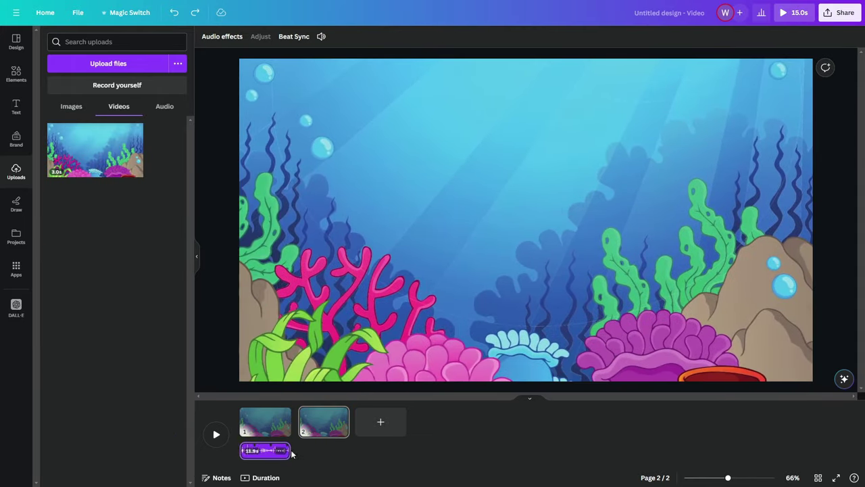
left_click(283, 421)
left_click_drag(265, 450, 311, 458)
left_click_drag(372, 450, 263, 452)
key("space")
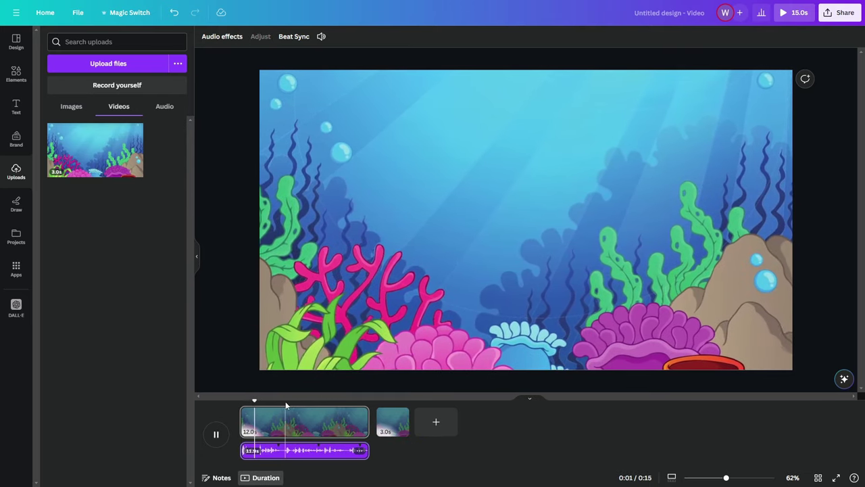
key("Delete")
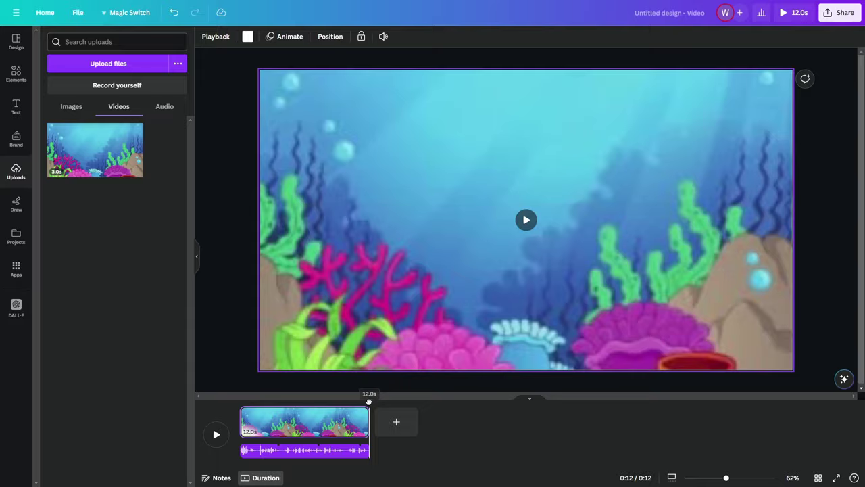
left_click(16, 73)
- Add fish graphics with smooth animation paths swimming left onto the coral, plus a pink fish
left_click(115, 41)
type("fish")
key("Return")
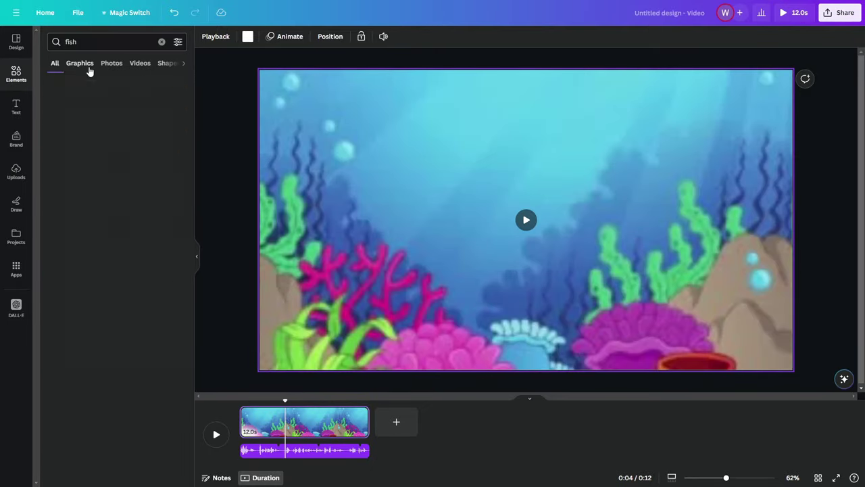
left_click(89, 66)
left_click(69, 128)
left_click(405, 35)
mouse_move(477, 210)
left_mouse_down()
mouse_move(297, 213)
mouse_move(282, 251)
left_mouse_up()
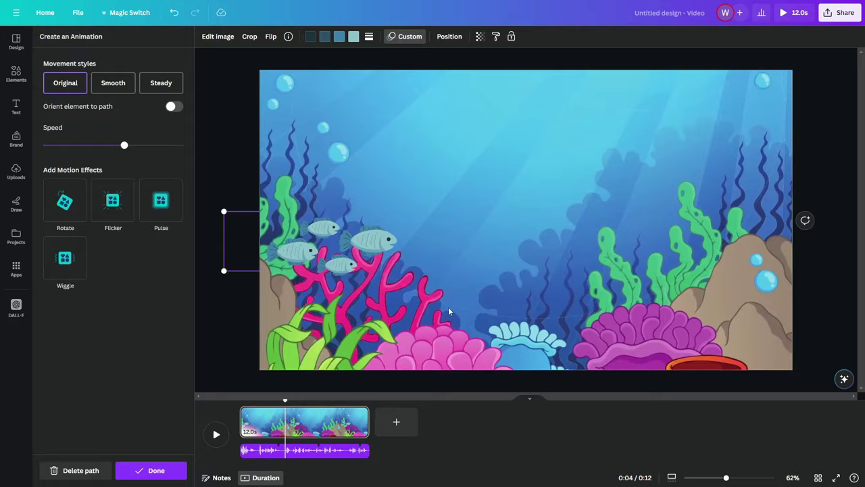
left_click(113, 83)
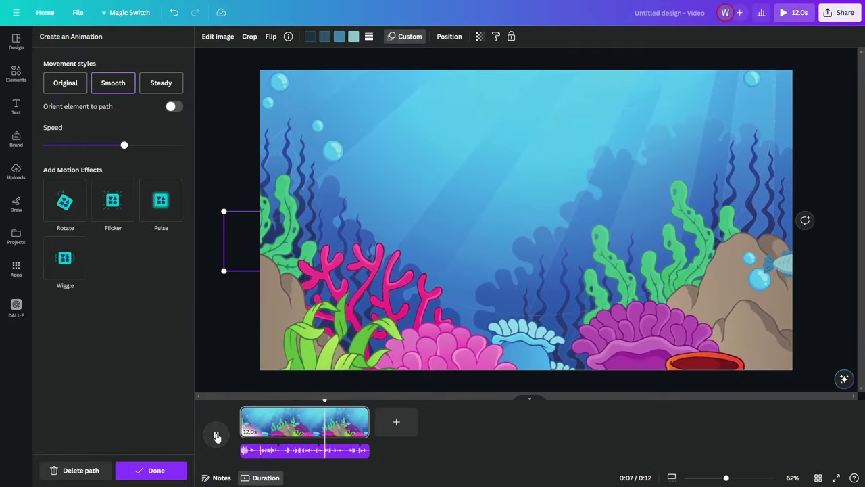
left_click(151, 470)
scroll(73, 284, "down", 3)
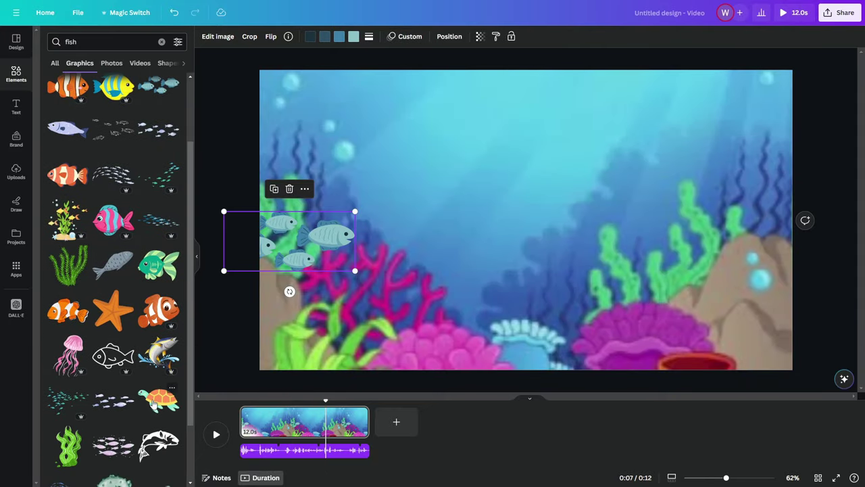
mouse_move(113, 220)
left_mouse_down()
mouse_move(520, 223)
mouse_move(750, 324)
mouse_move(247, 320)
left_mouse_up()
left_click(162, 42)
- Add a bubbles graphic, shrunk and animated rising upward
type("bubbles")
key("Return")
left_click(113, 129)
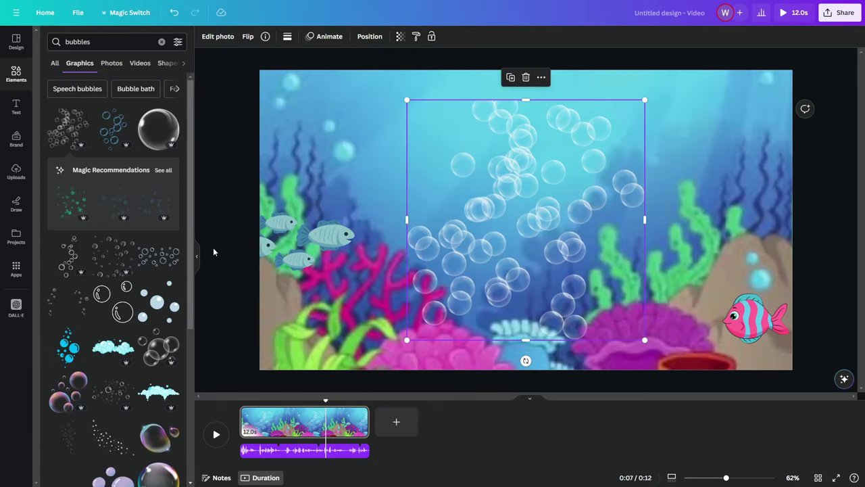
mouse_move(525, 220)
left_mouse_down()
mouse_move(372, 260)
mouse_move(341, 279)
mouse_move(329, 84)
left_mouse_up()
- Search 'ocean' graphics, then bring up the video's download settings
left_click(162, 41)
type("ocean")
key("Return")
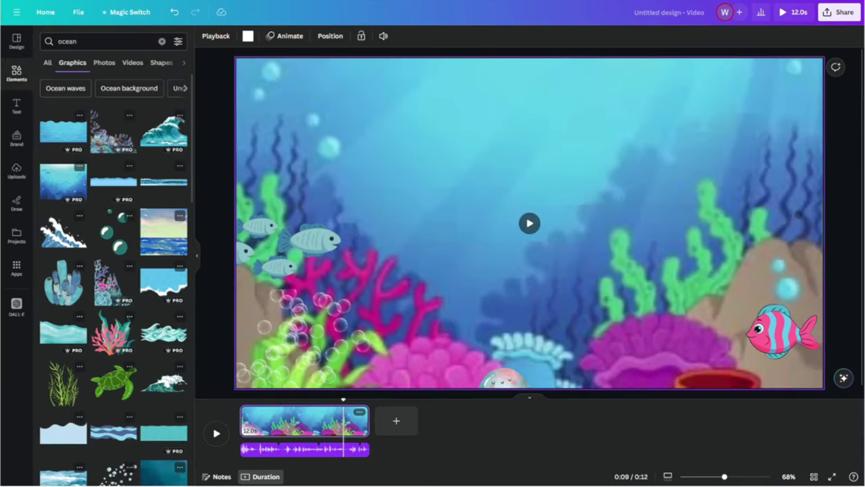
left_click(841, 16)
left_click(759, 236)
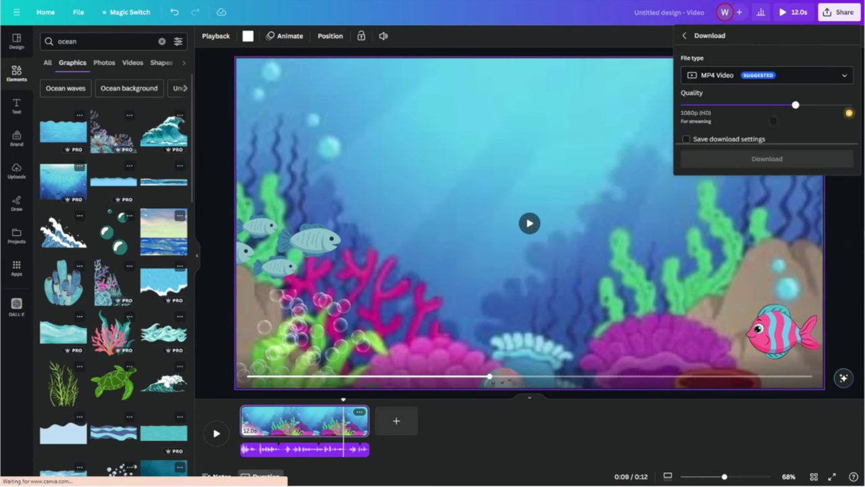
- Download the video as MP4, then browse Adobe Express's templates, generative AI and quick actions
left_click(767, 158)
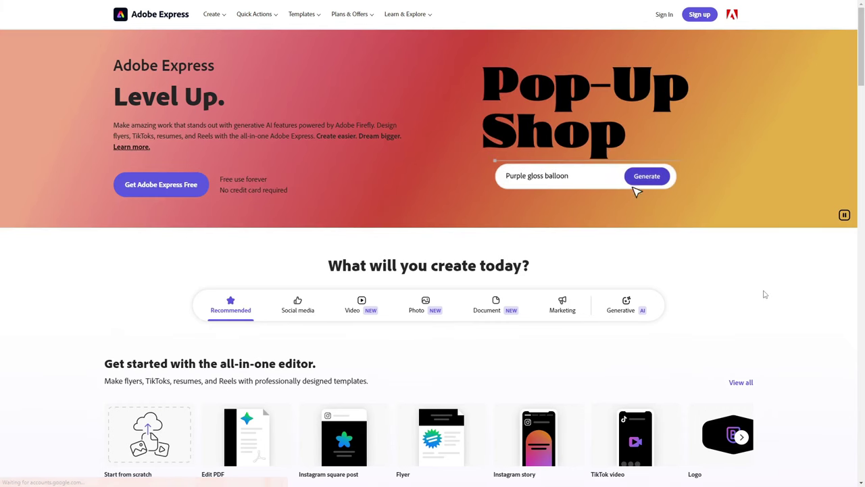
scroll(765, 294, "down", 2)
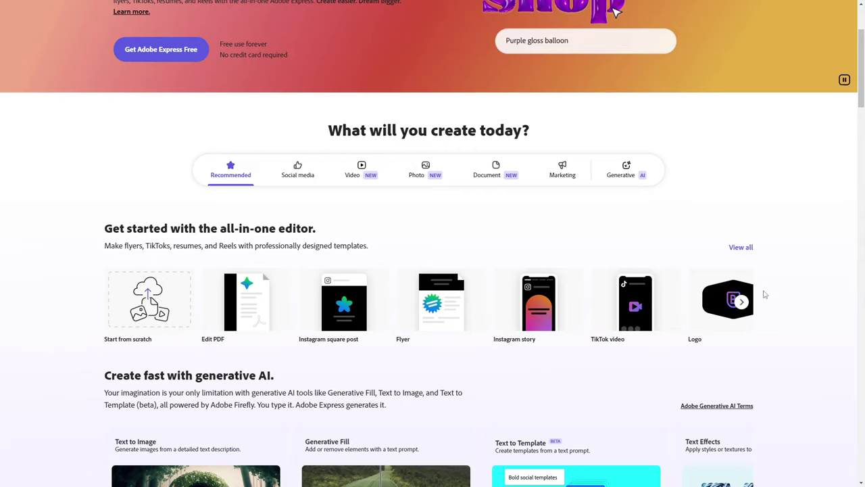
scroll(765, 294, "down", 3)
scroll(765, 294, "down", 2)
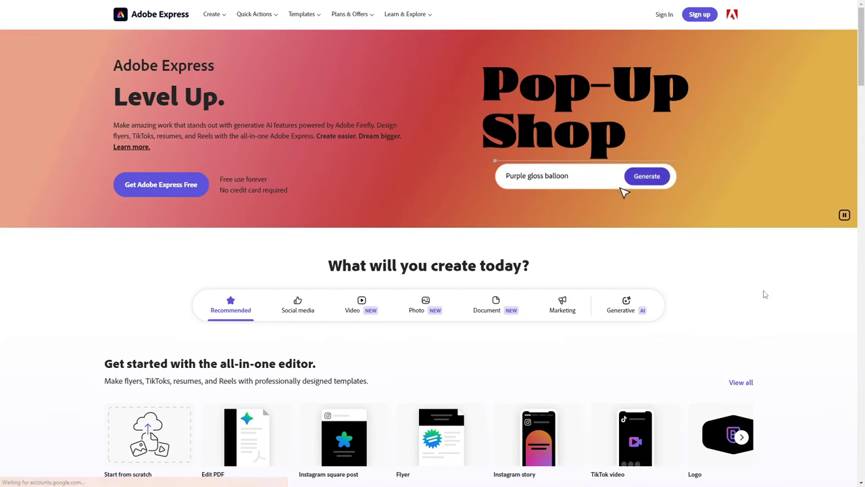
scroll(765, 294, "down", 2)
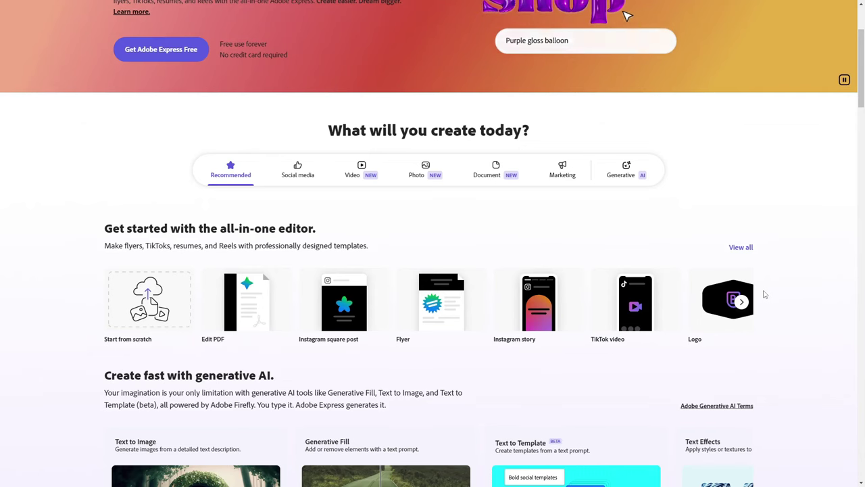
scroll(764, 294, "down", 3)
scroll(764, 294, "down", 2)
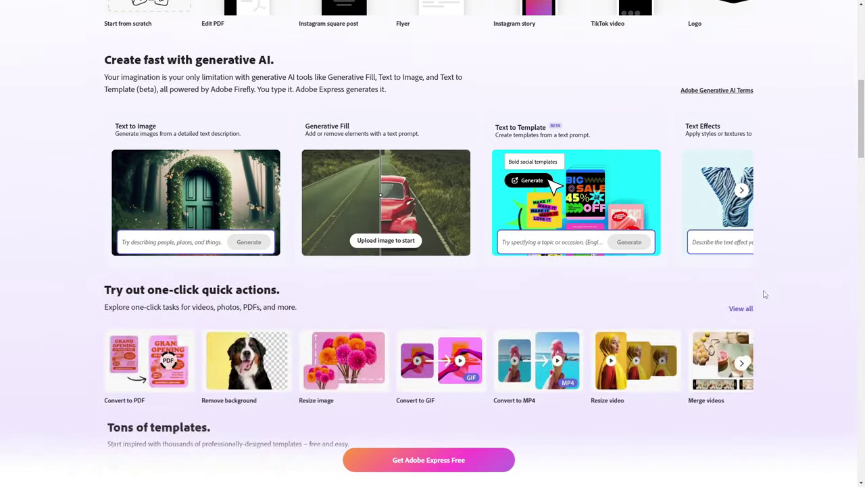
- Search Google for 'free animation maker for youtube' and open the Adobe Express result
left_click(415, 156)
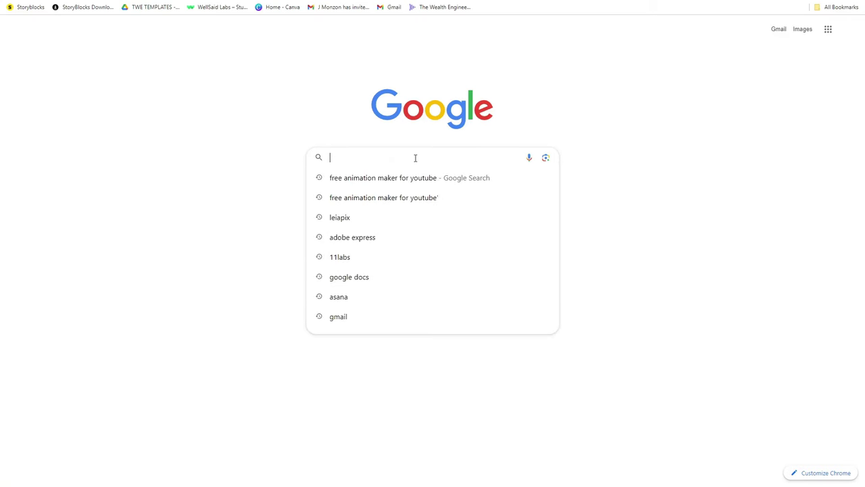
key("Down")
key("Return")
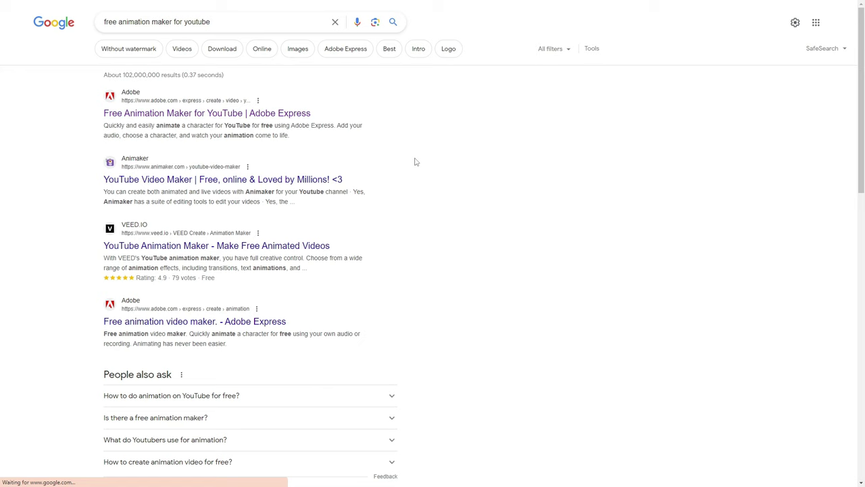
left_click(301, 120)
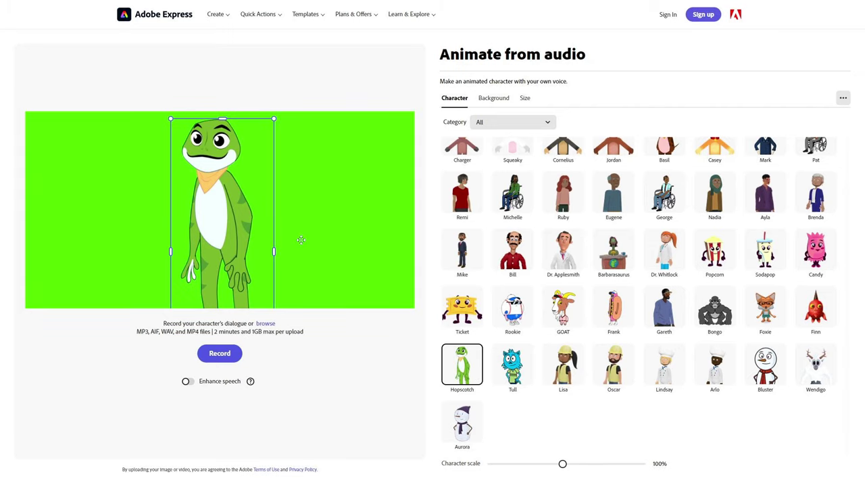
- Keep the green background and Landscape 1.97:1 size, then shrink and reposition the frog to fit
scroll(582, 195, "up", 5)
left_click(492, 100)
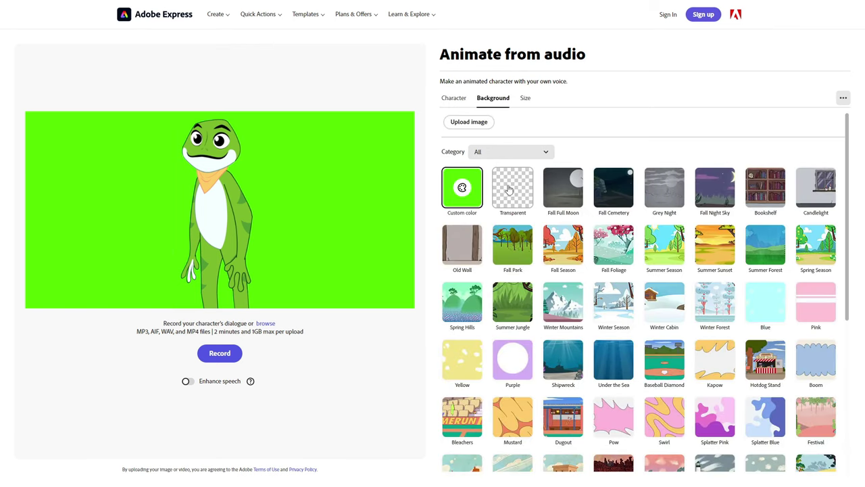
left_click(526, 98)
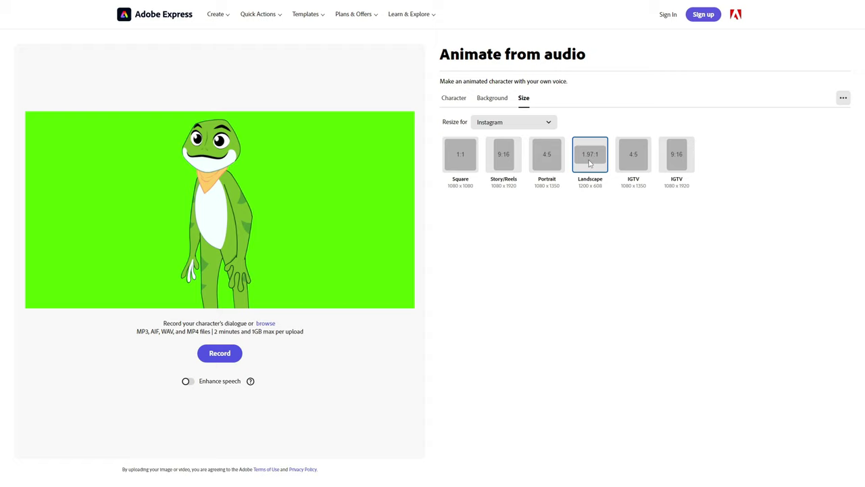
left_click(198, 188)
left_click_drag(277, 117, 248, 133)
left_click_drag(242, 173, 250, 160)
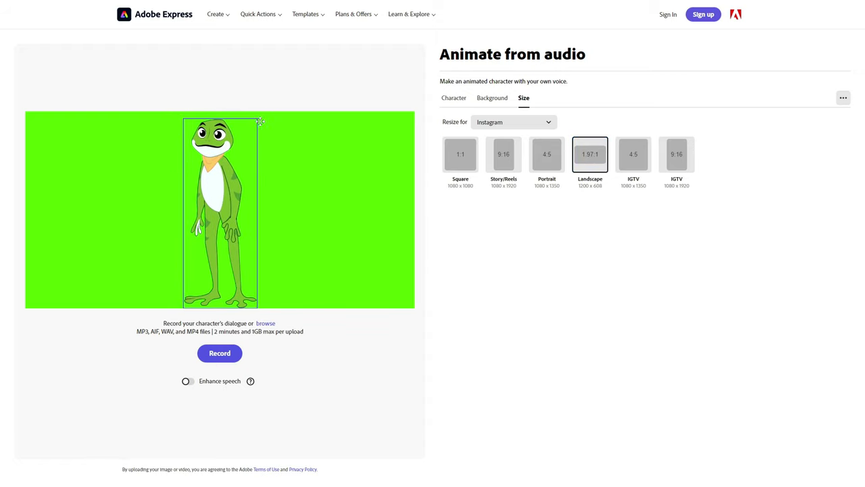
left_click_drag(262, 129, 235, 139)
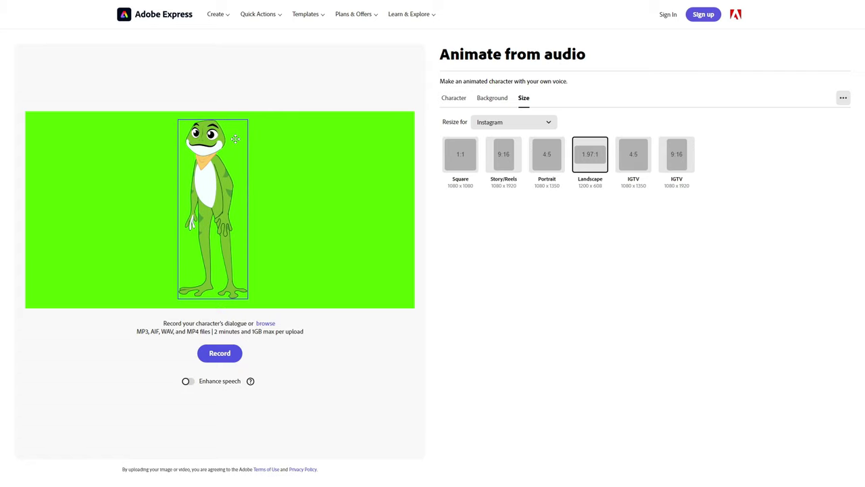
- Upload the ElevenLabs MP3 voiceover from Downloads as the frog's dialogue audio
left_click(267, 325)
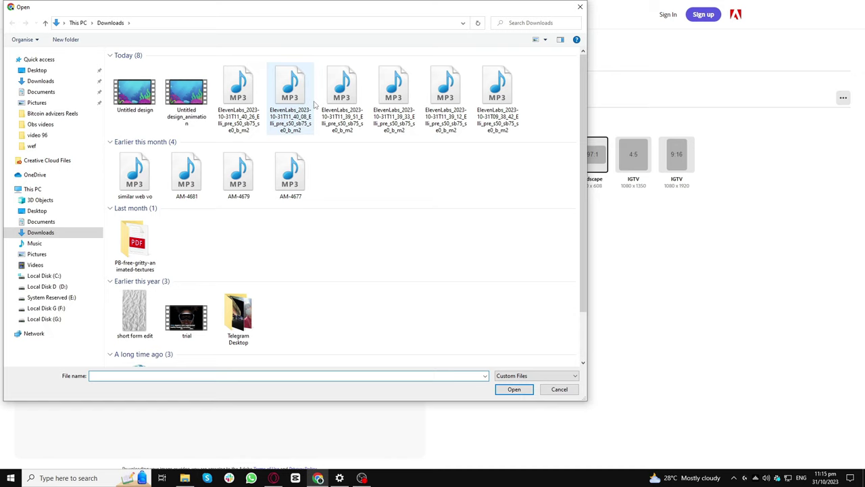
double_click(489, 100)
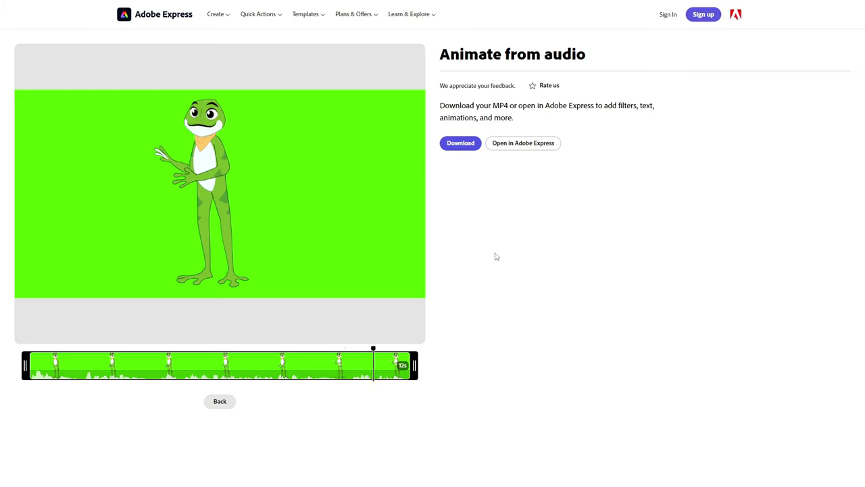
- Download the talking frog as MP4 and play it from Chrome's downloads list
left_click(468, 143)
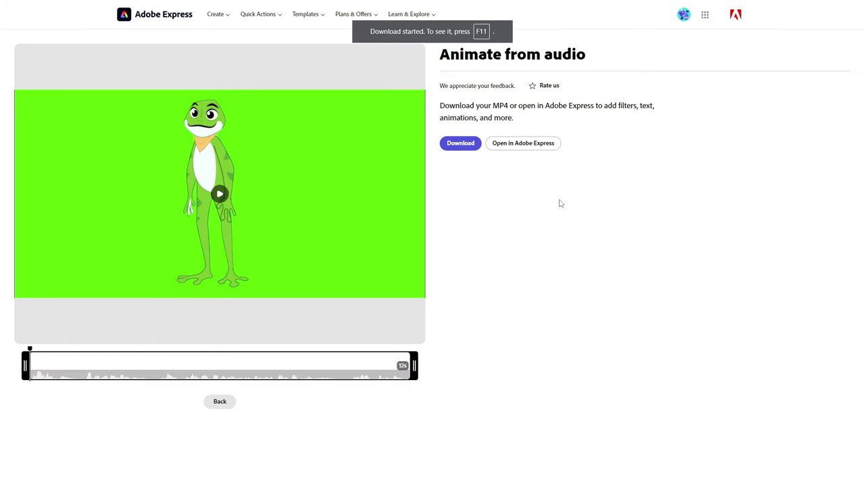
key("F11")
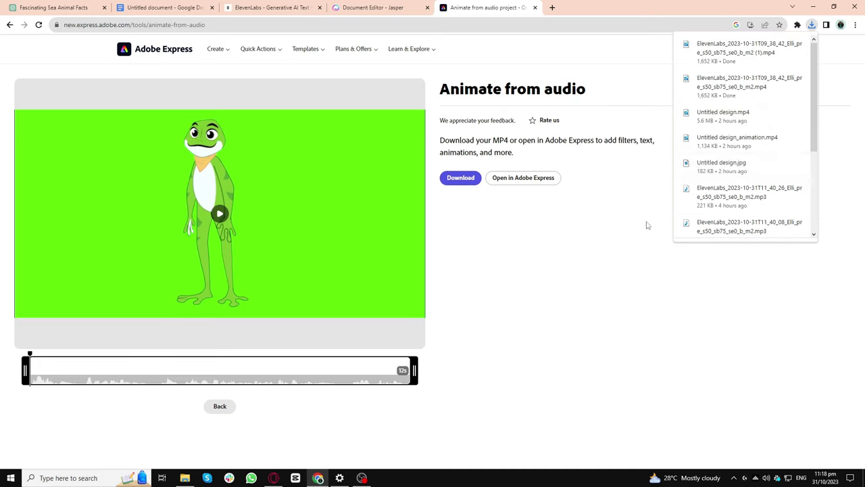
left_click(638, 225)
left_click(811, 24)
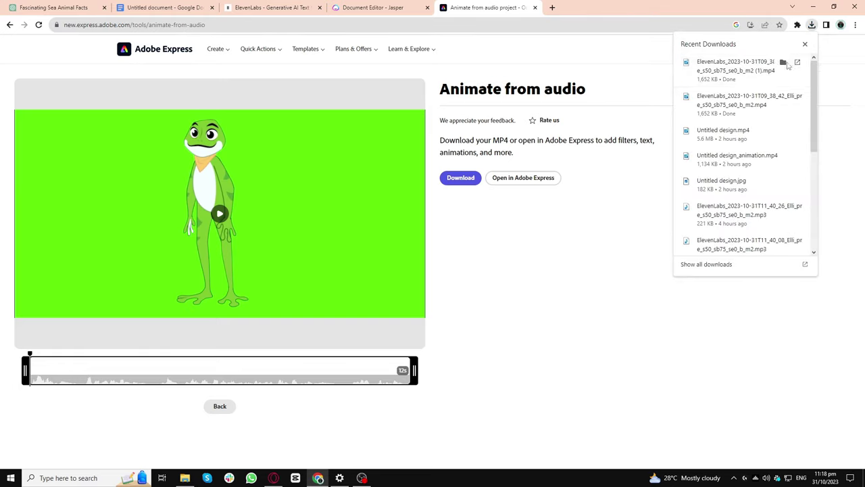
left_click(777, 64)
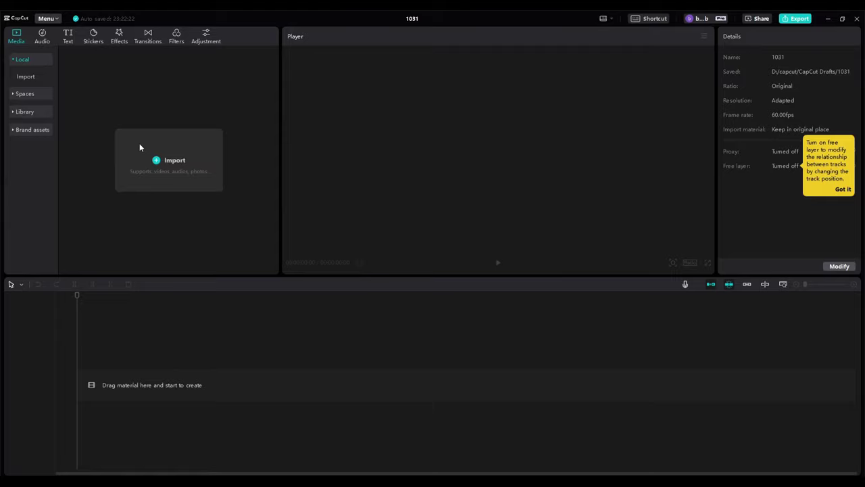
- Import the media files and place Untitled design.mp4 on the timeline as the background
left_click(140, 143)
left_click_drag(528, 112, 135, 108)
key("Return")
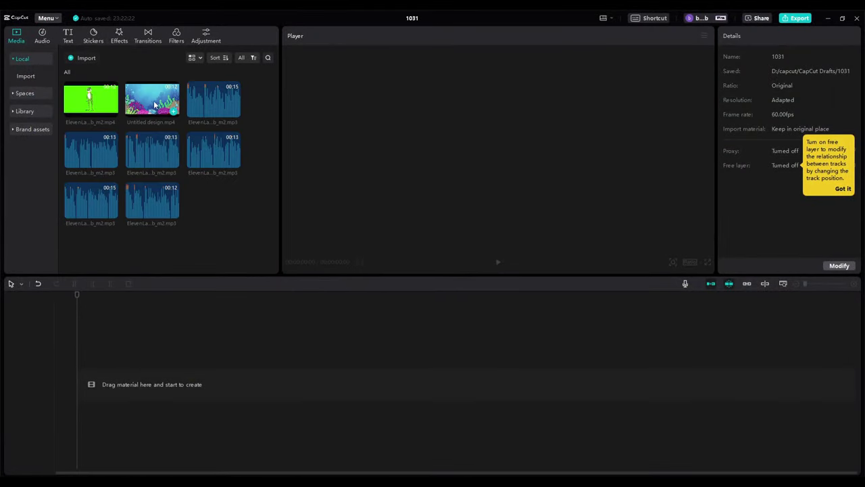
left_click_drag(170, 110, 86, 377)
key("space")
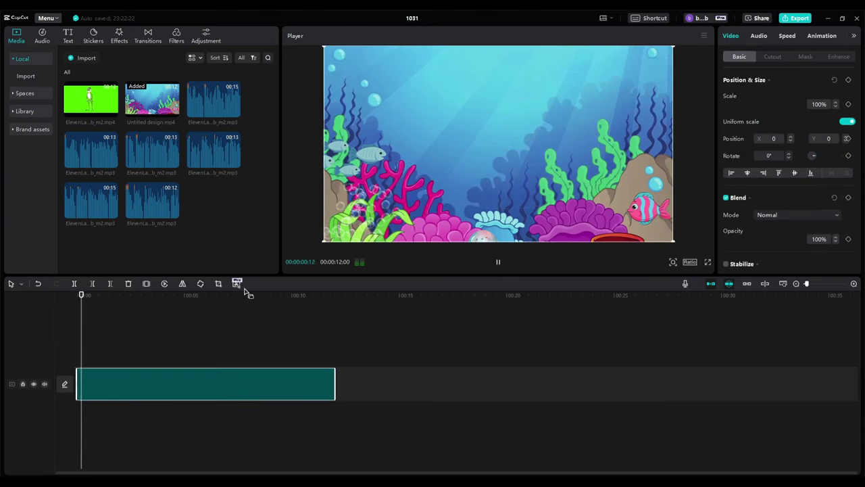
- Layer the green-screen frog clip above the background and extract its audio onto a separate track
left_click_drag(141, 186, 77, 356)
left_click(187, 315)
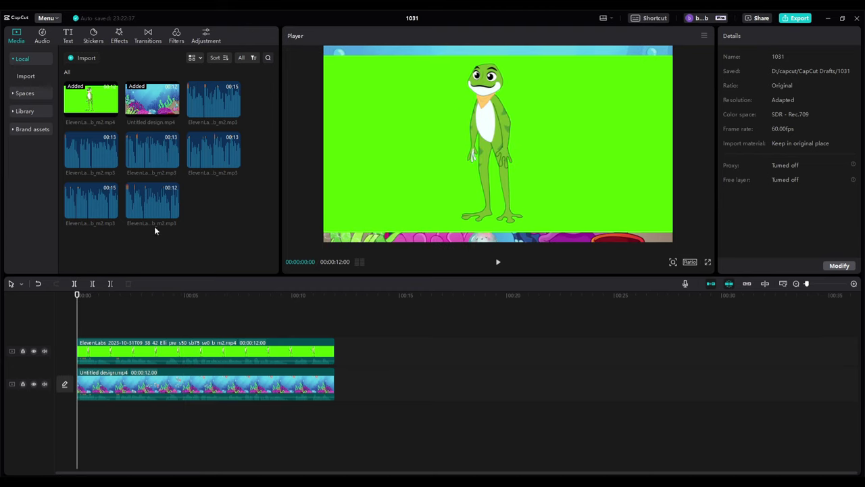
left_click(219, 387)
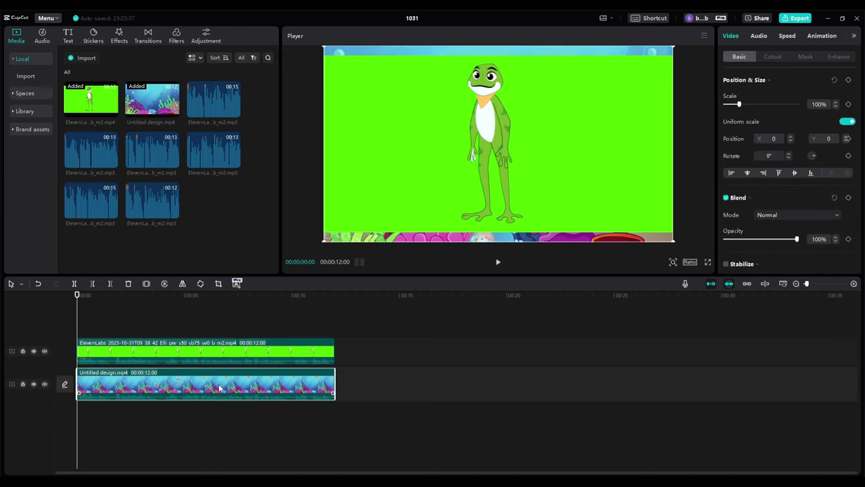
left_click(218, 351)
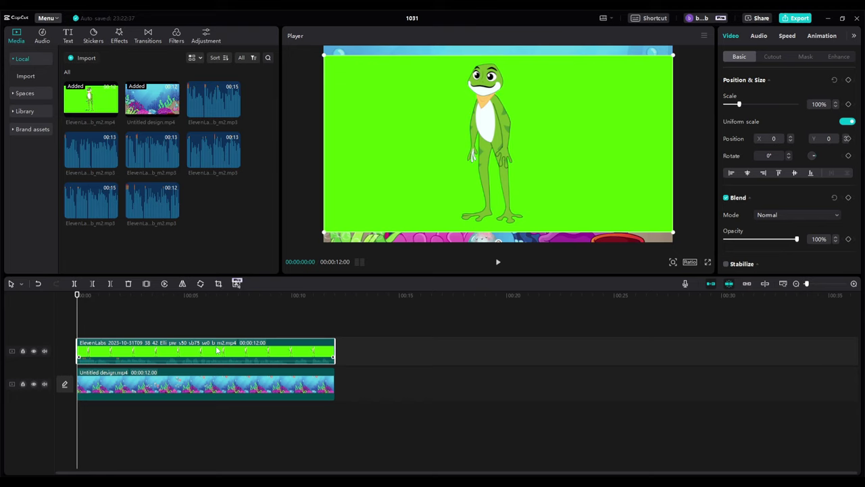
key("ctrl+shift+s")
- Chroma-key the frog clip's green screen with strength 12 and shadow 100
left_click(116, 327)
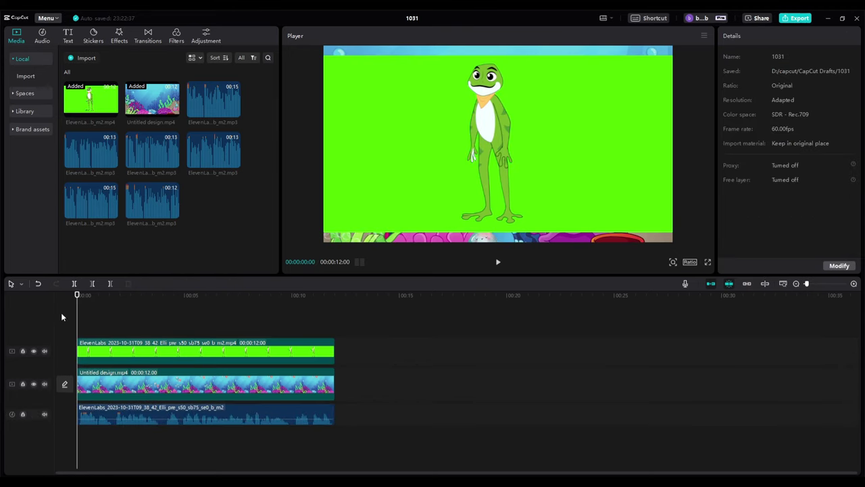
left_click(640, 133)
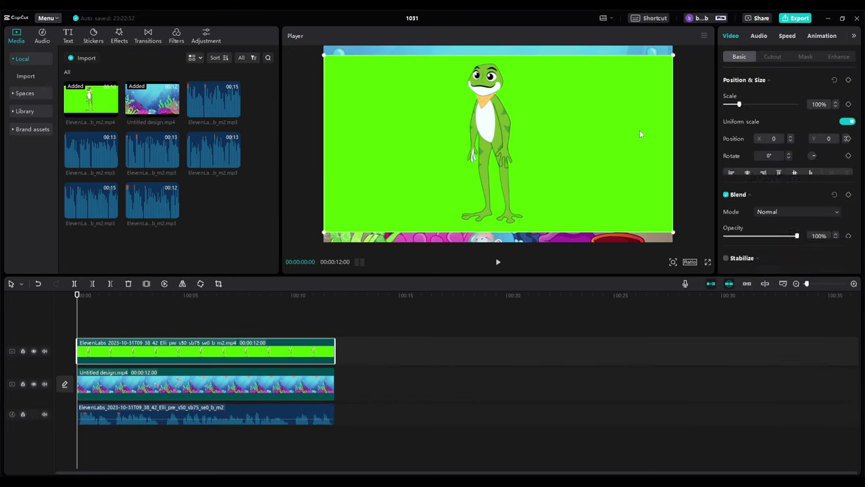
left_click(772, 56)
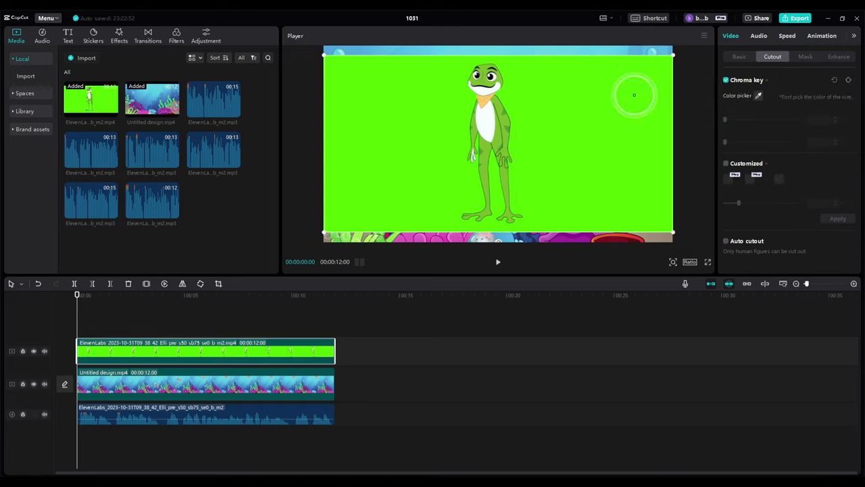
left_click_drag(735, 121, 755, 120)
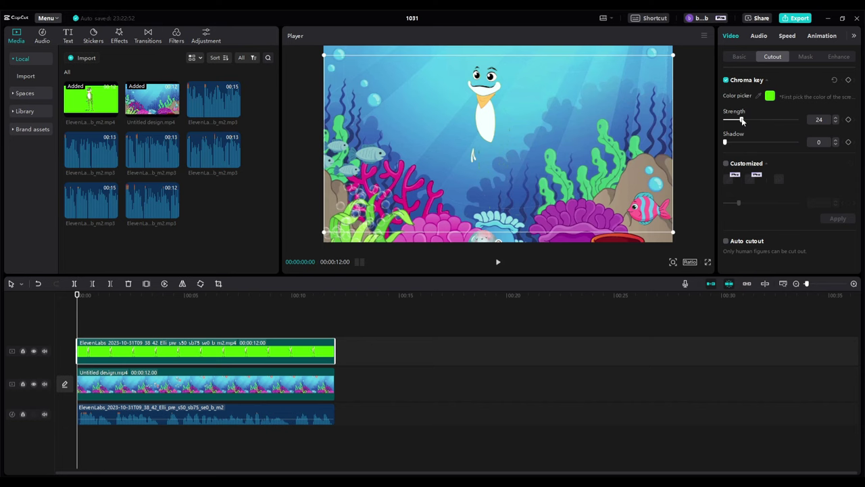
left_click_drag(729, 120, 729, 120)
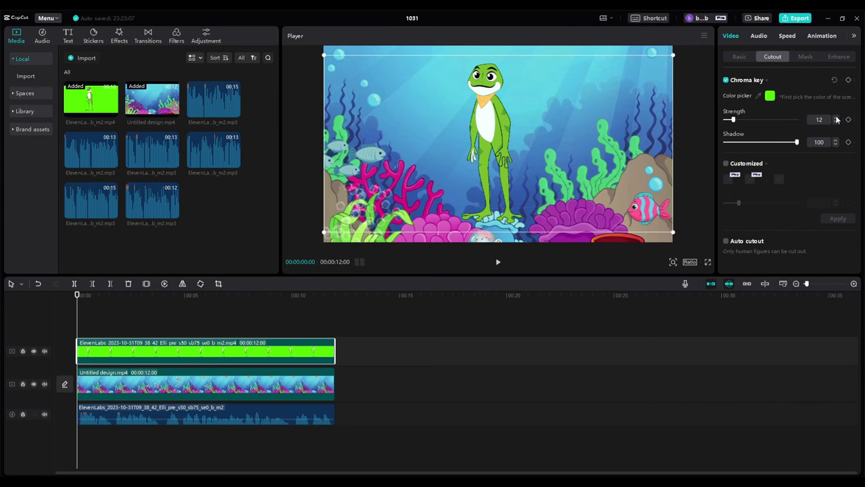
- Raise keying strength to 14, move the frog to the scene's right side, and scale it to 148%
left_click(837, 119)
left_click(837, 120)
left_click_drag(494, 167, 630, 201)
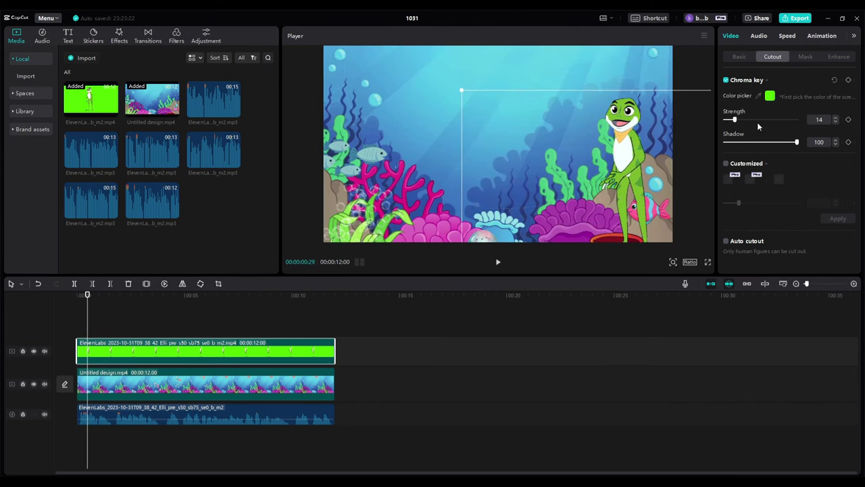
left_click(739, 57)
left_click_drag(743, 106, 749, 106)
left_click_drag(633, 128, 634, 204)
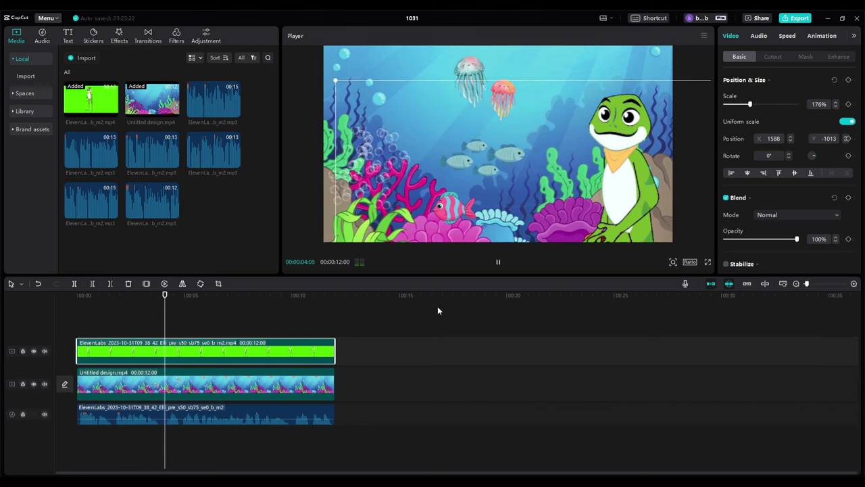
left_click_drag(750, 104, 739, 104)
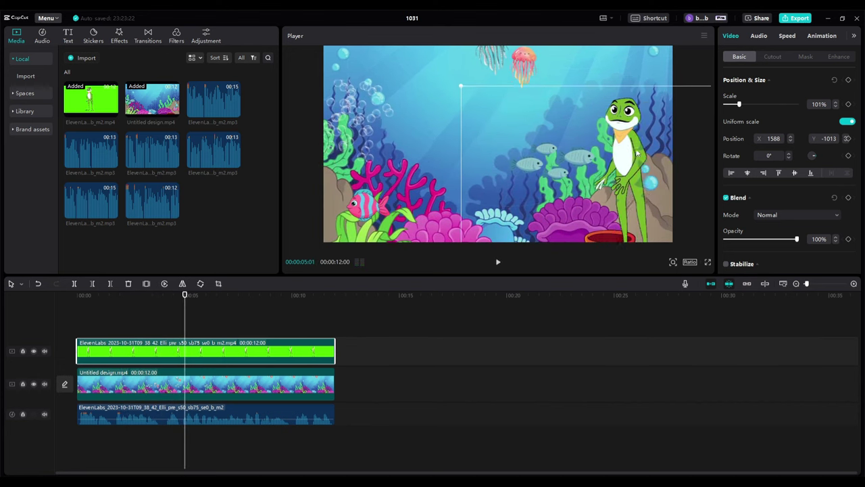
left_click_drag(636, 154, 640, 173)
left_click(745, 105)
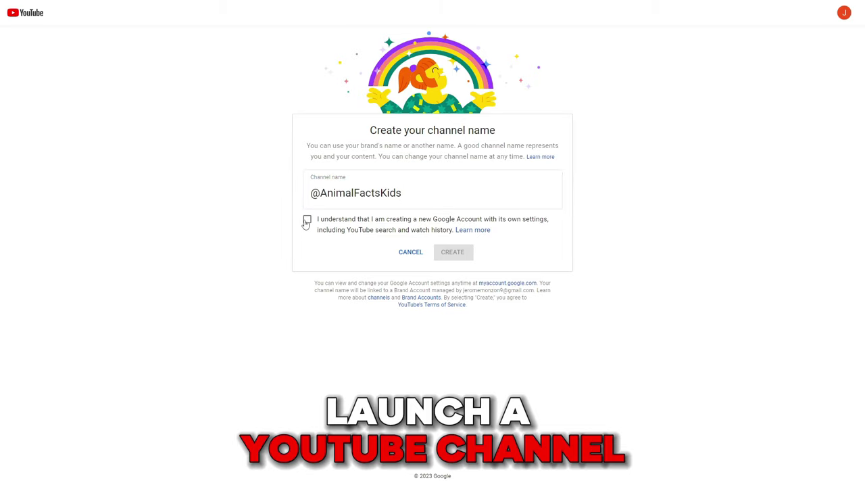
left_click(469, 258)
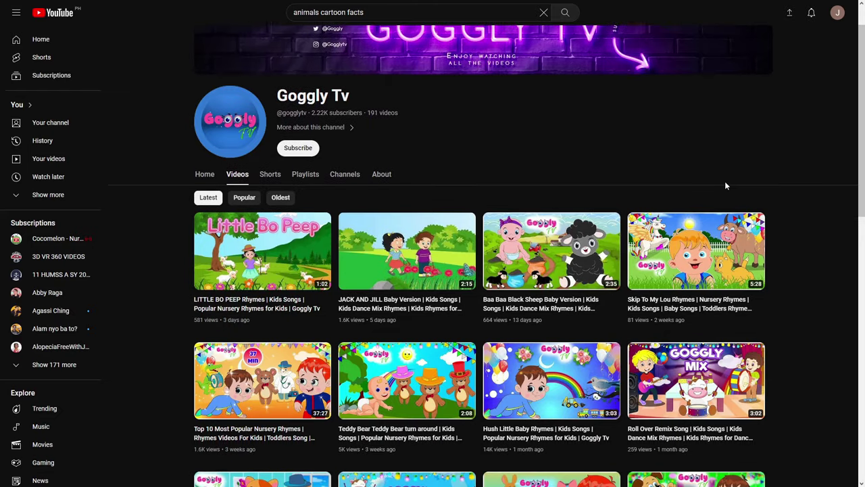
- Scroll down through the kids' channel's Videos tab to browse its sea-animal videos
scroll(725, 181, "down", 5)
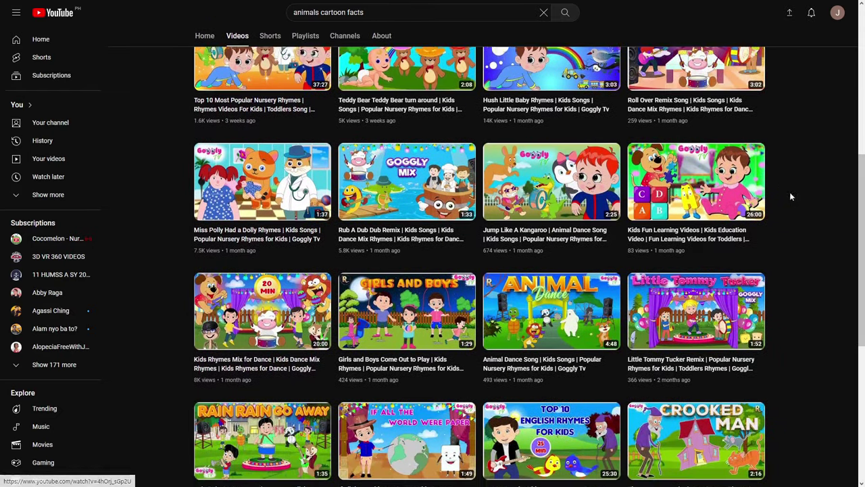
scroll(807, 194, "down", 2)
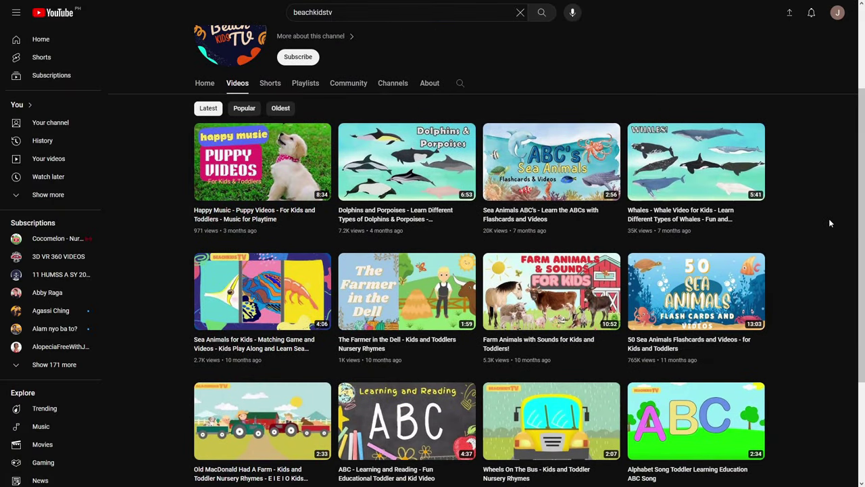
scroll(829, 223, "down", 1)
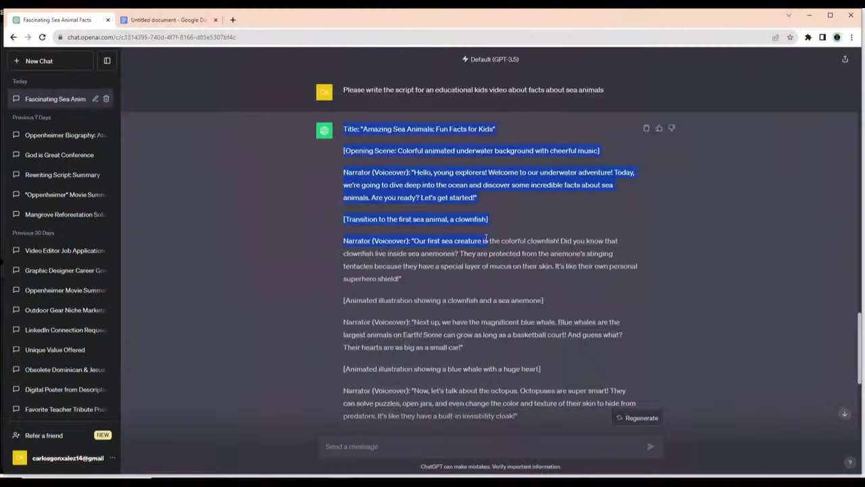
- Select the sea-animal script text in ChatGPT, then start uploading an image in LeiaPix
mouse_move(486, 270)
left_mouse_down()
mouse_move(485, 284)
mouse_move(486, 275)
left_mouse_up()
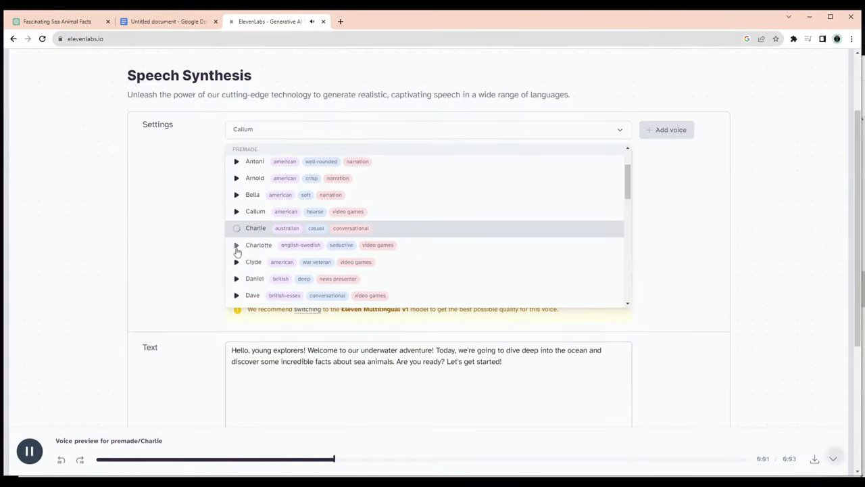
scroll(248, 263, "down", 2)
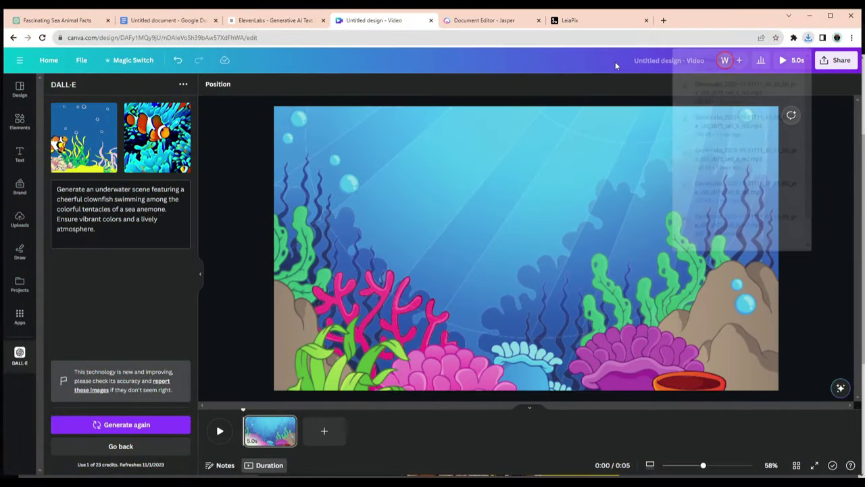
left_click(595, 23)
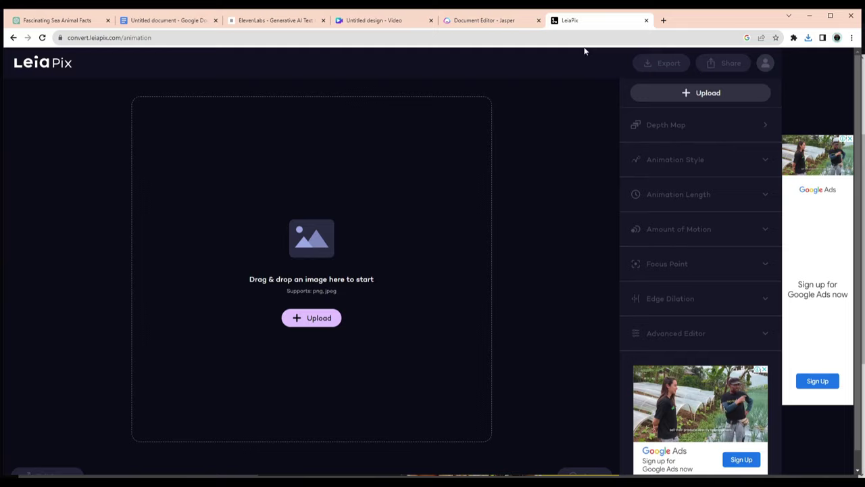
left_click(311, 318)
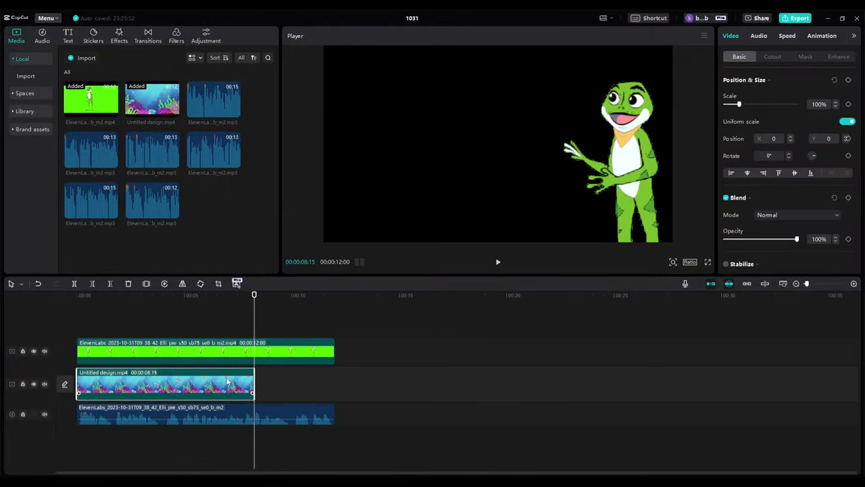